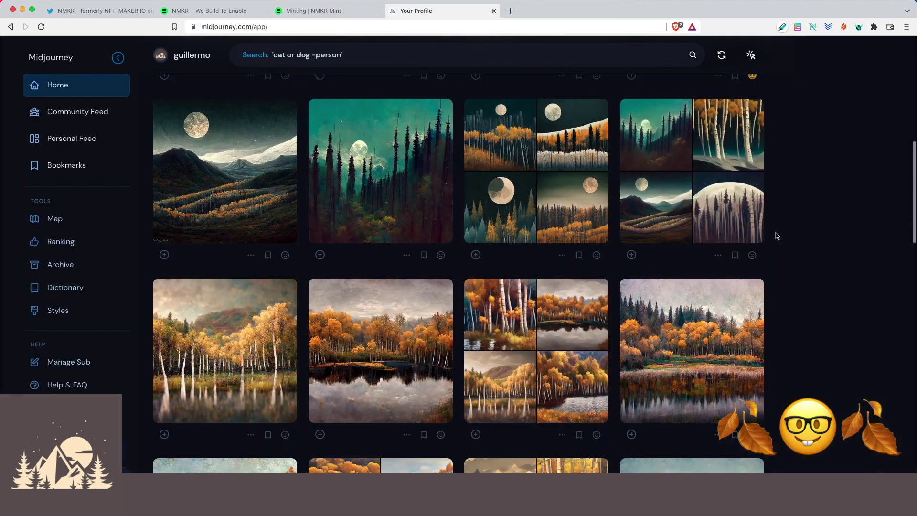
Scroll down the Create your NFTs page at mint.nmkr.io/minting
scroll(777, 236, "down", 3)
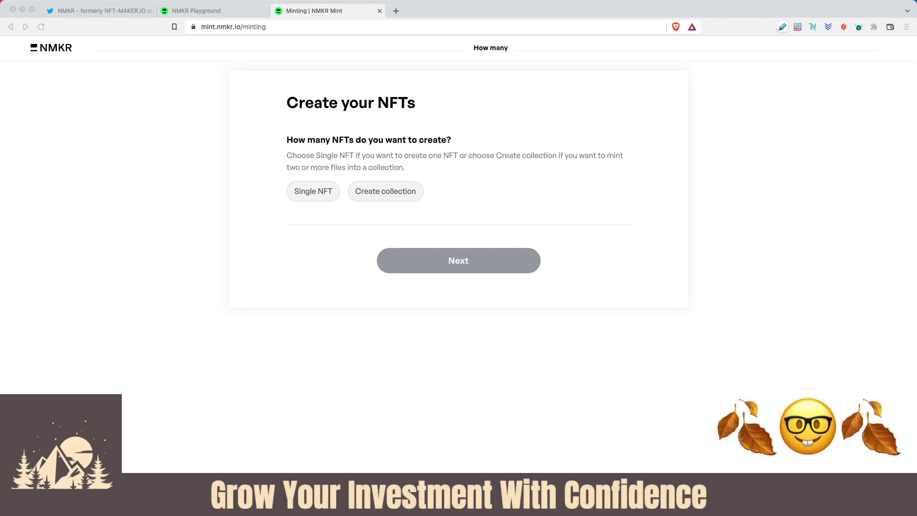
Show NMKR's tweet asking for NMKR Mint feedback, highlighting its feedback and introduction lines
left_click(532, 127)
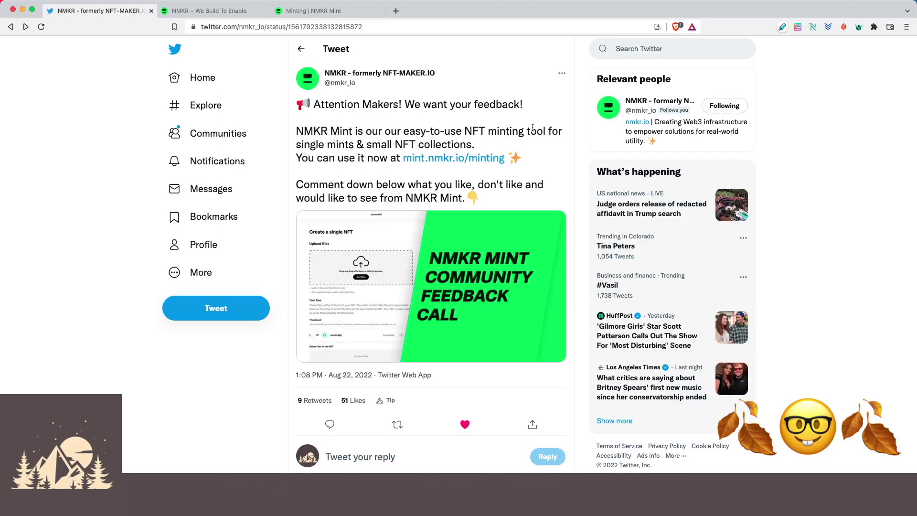
left_click_drag(314, 105, 523, 105)
left_click_drag(296, 131, 508, 131)
left_click(385, 180)
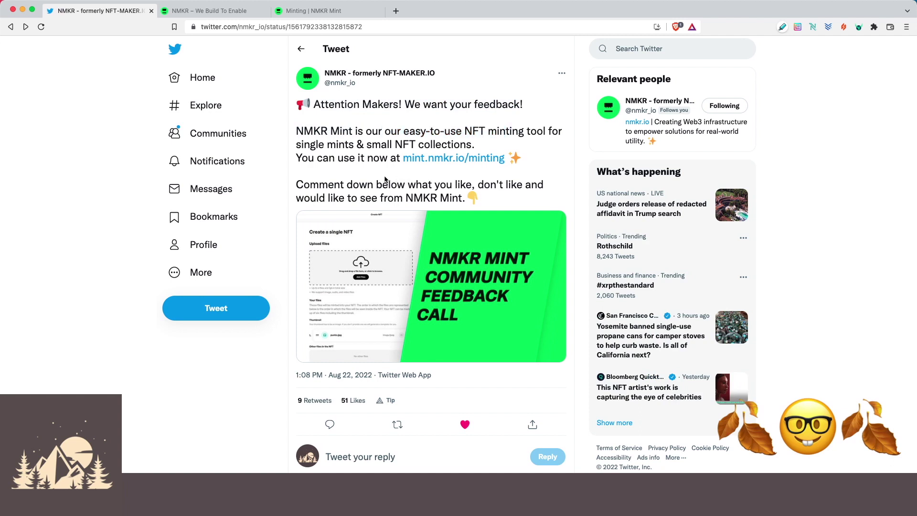
Go from the nmkr.io homepage to the Minting | NMKR Mint page
key("ctrl+Tab")
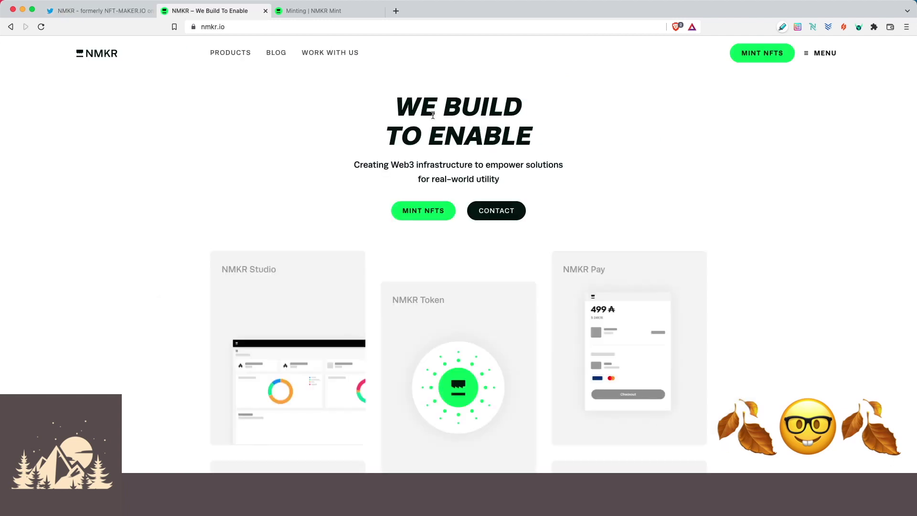
left_click(421, 213)
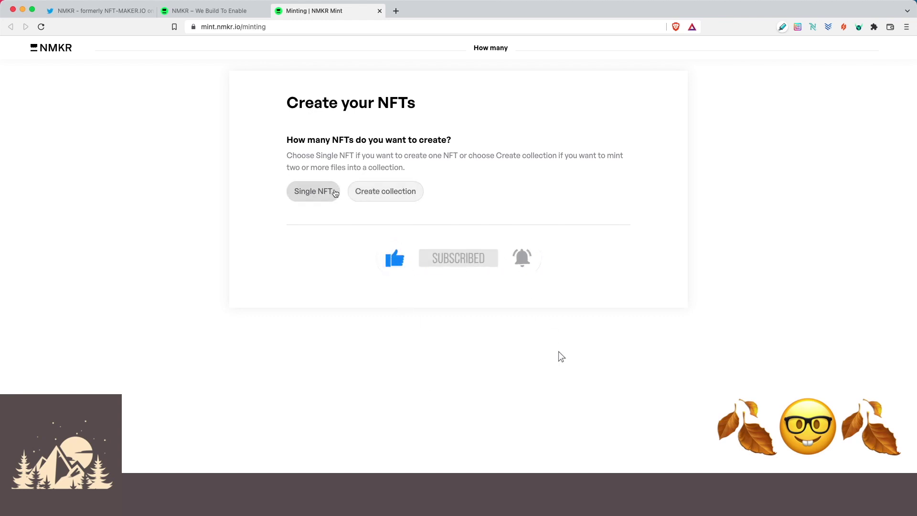
Choose Single NFT and continue to the Create a single NFT upload form
left_click(324, 195)
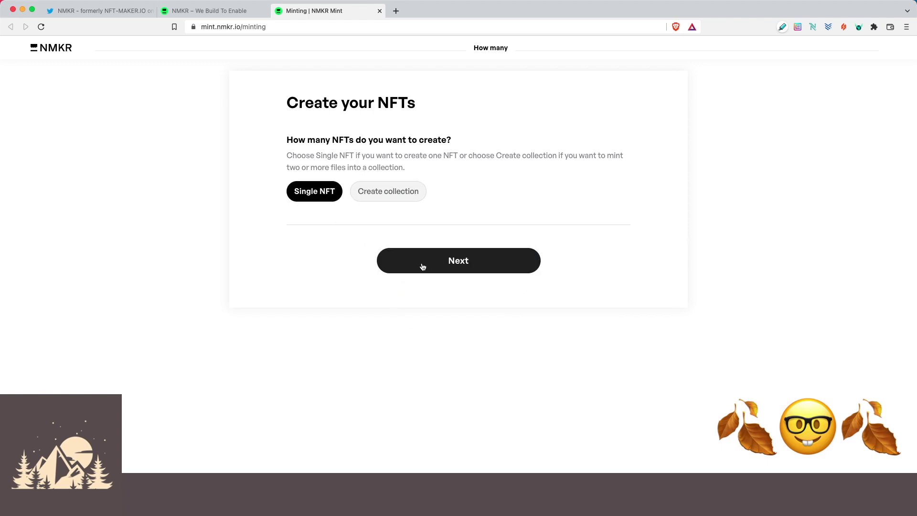
left_click(422, 266)
scroll(183, 241, "down", 1)
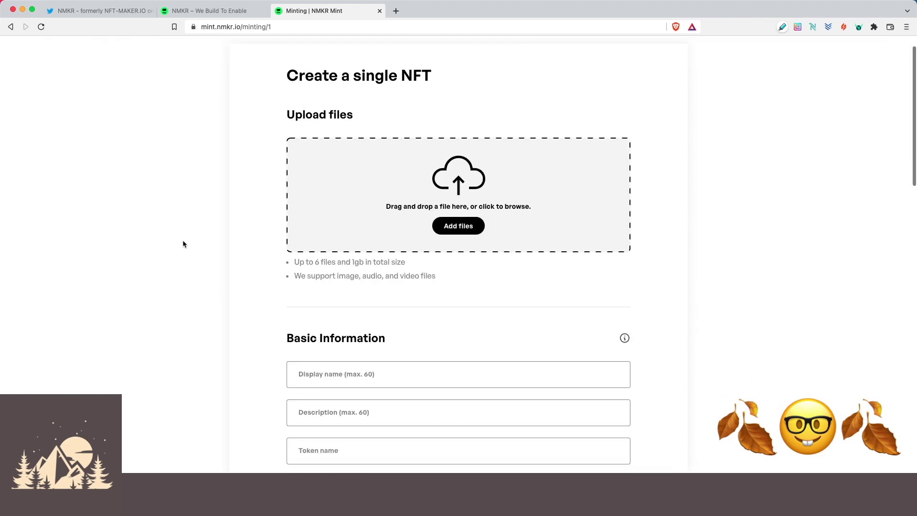
scroll(183, 244, "down", 1)
scroll(183, 244, "up", 2)
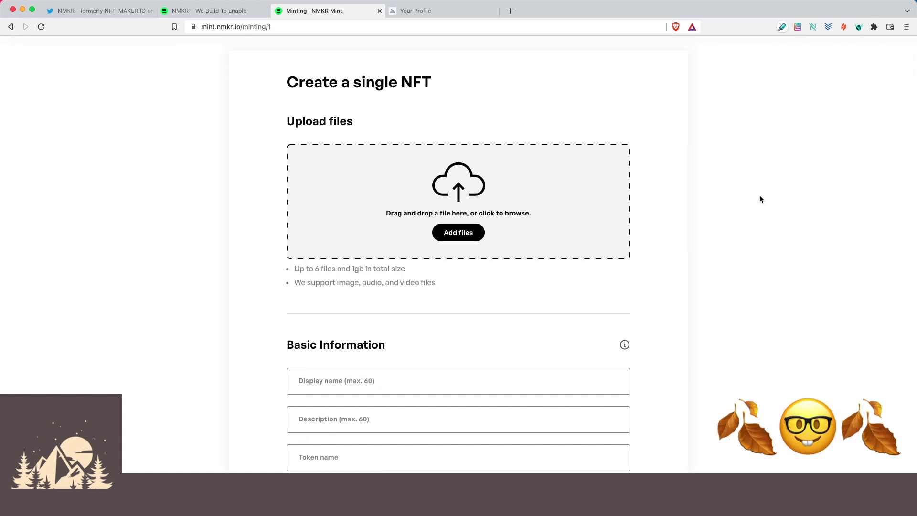
key("ctrl+Tab")
Scroll through the generated aspen forest and lake images in the Midjourney profile feed
scroll(778, 235, "down", 3)
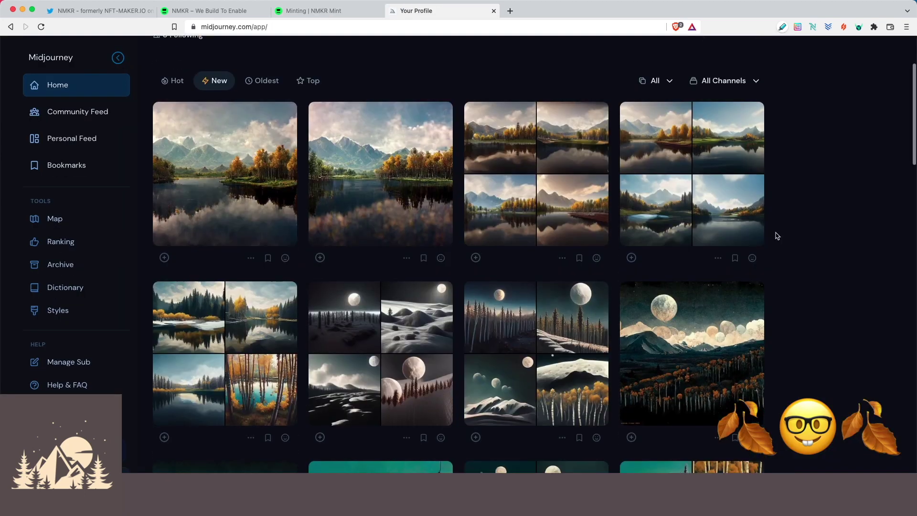
scroll(777, 236, "down", 8)
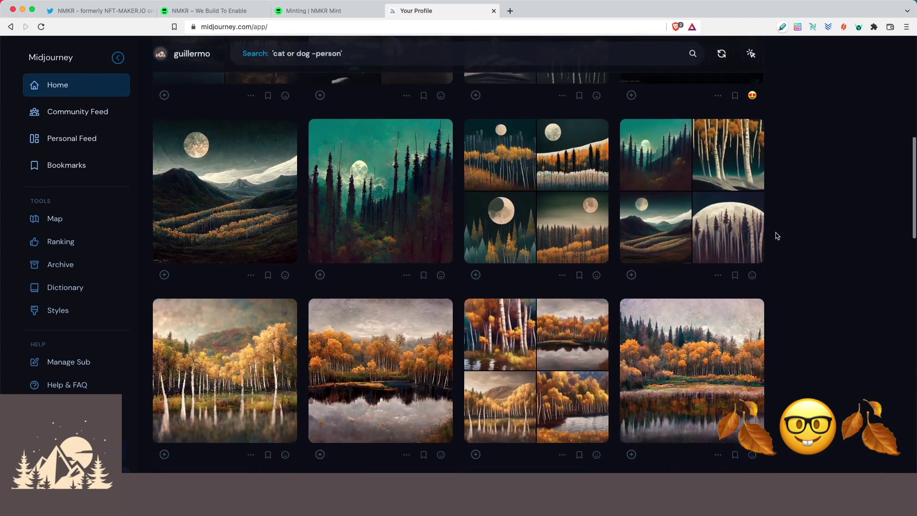
scroll(778, 235, "down", 4)
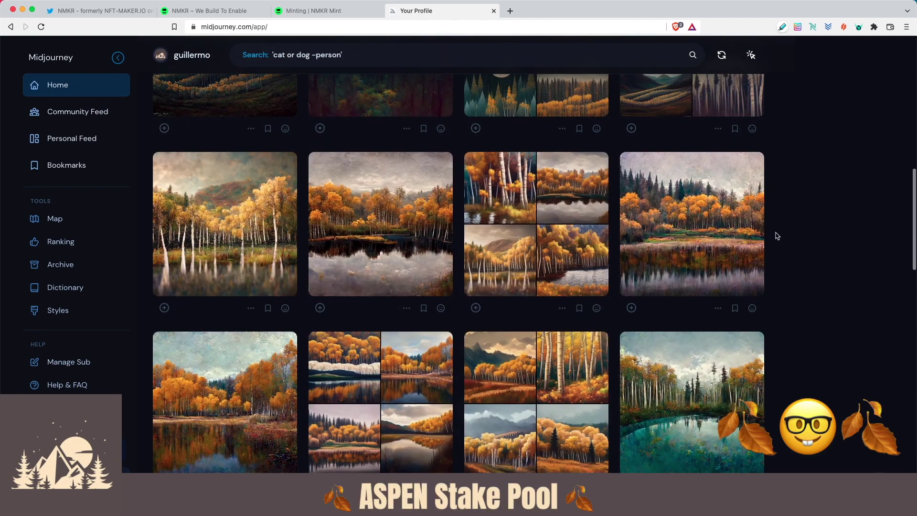
scroll(789, 221, "down", 1)
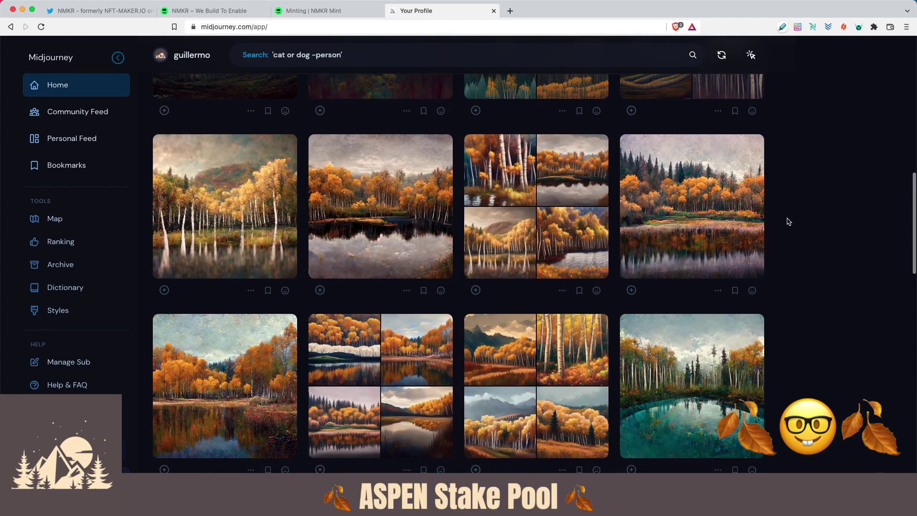
scroll(789, 221, "down", 5)
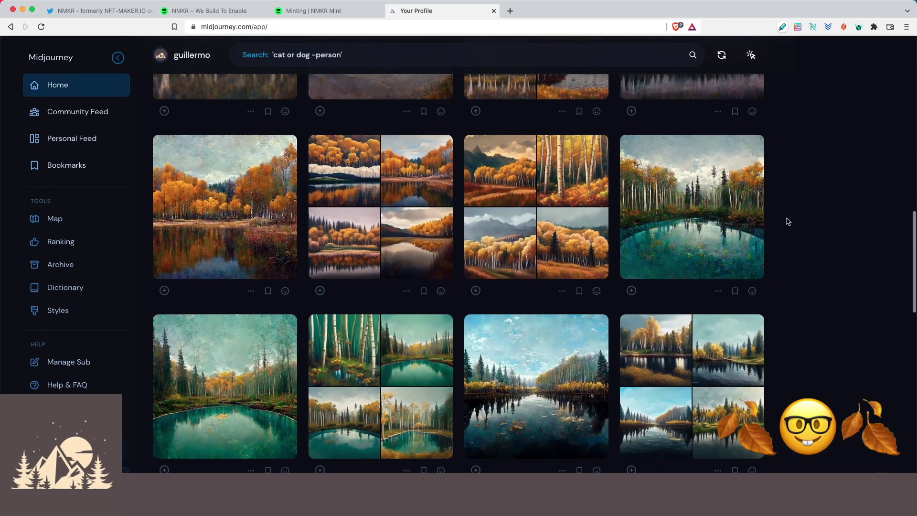
scroll(788, 221, "up", 10)
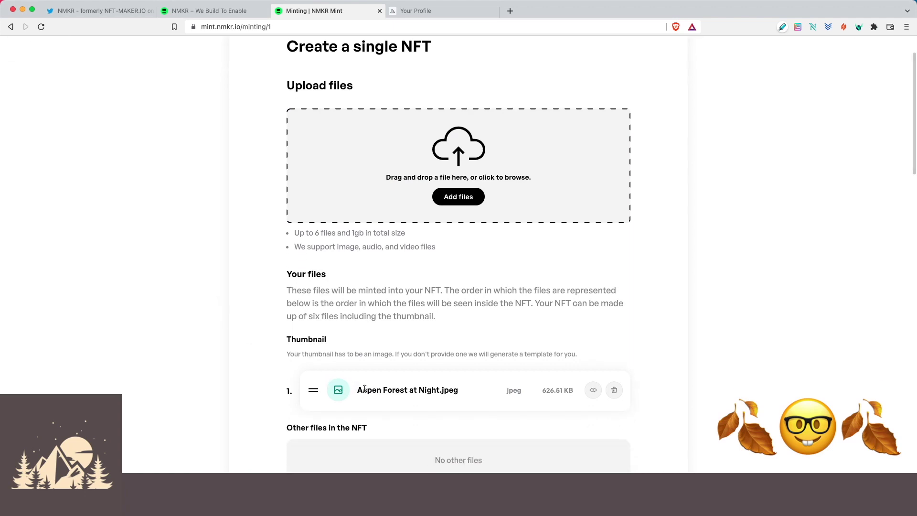
scroll(280, 391, "down", 5)
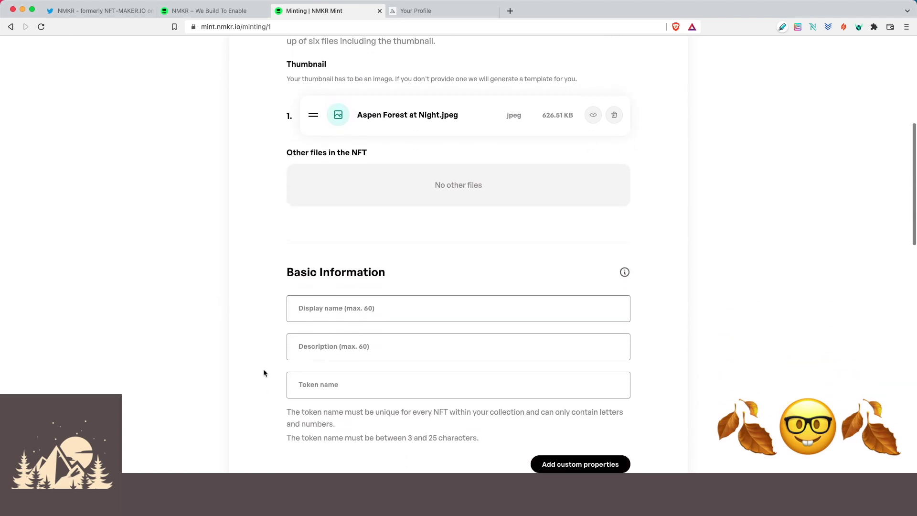
Enter display name 'Aspen Forest at Night' and description 'Woodland Pools' first AI art NFT!'
left_click(335, 315)
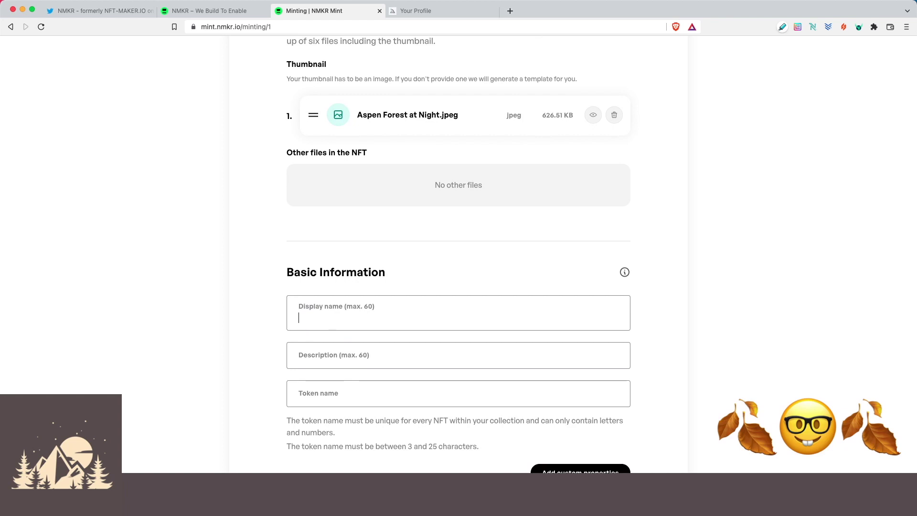
type("Aspen Forest ")
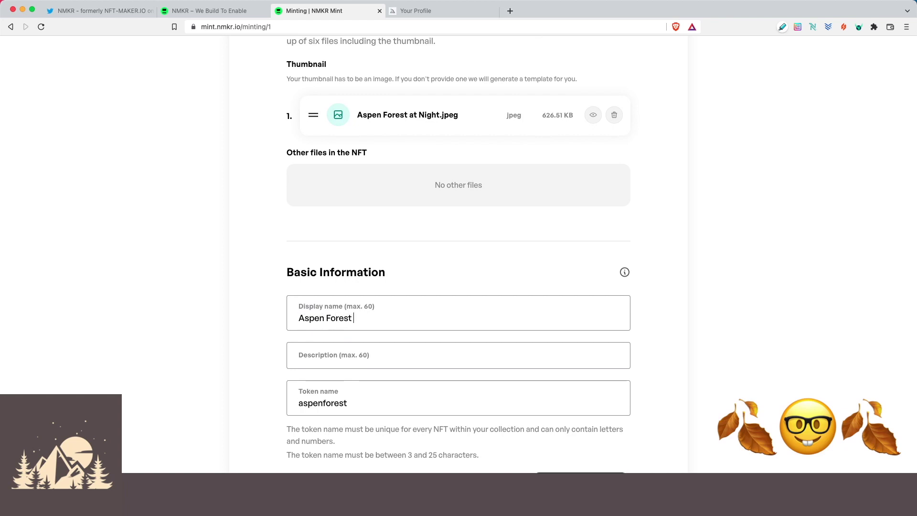
type("at Night")
key("Tab")
type("Woodland Pools")
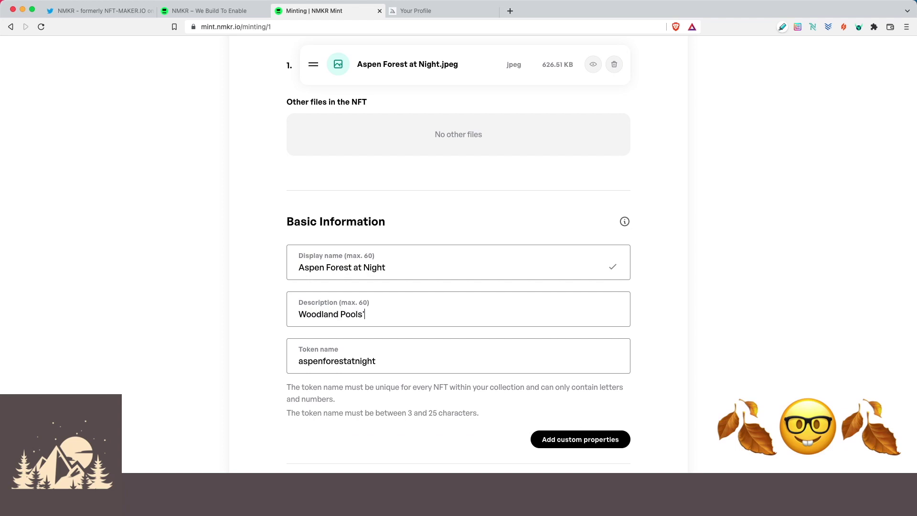
type("' first AI art NFT!")
Append 001 to the token name, making it 'aspenforestatnight001'
left_click(497, 362)
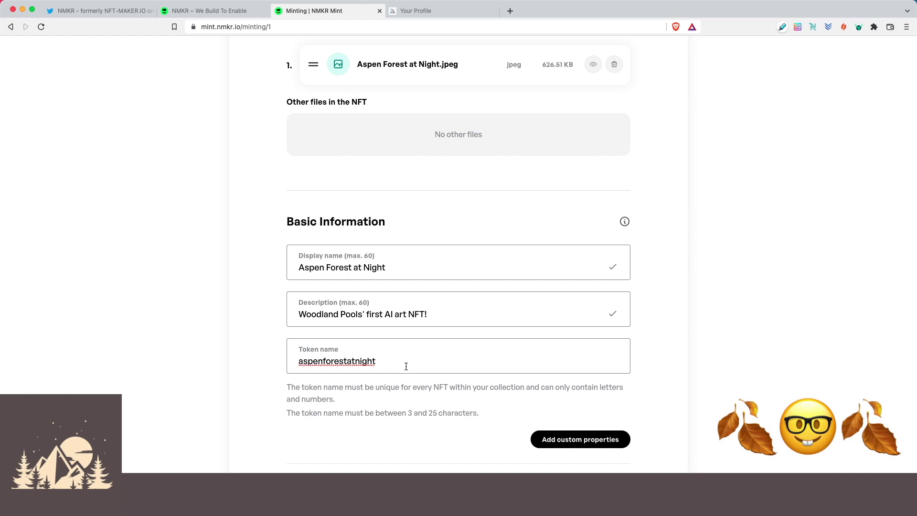
type("001")
scroll(406, 367, "down", 3)
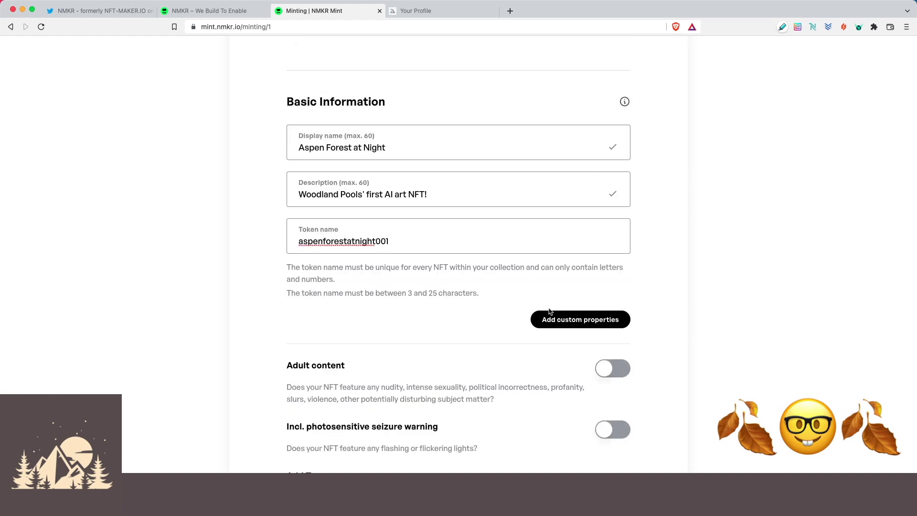
left_click(572, 323)
Tag the NFT as Nature, Art and Painting
scroll(704, 297, "down", 3)
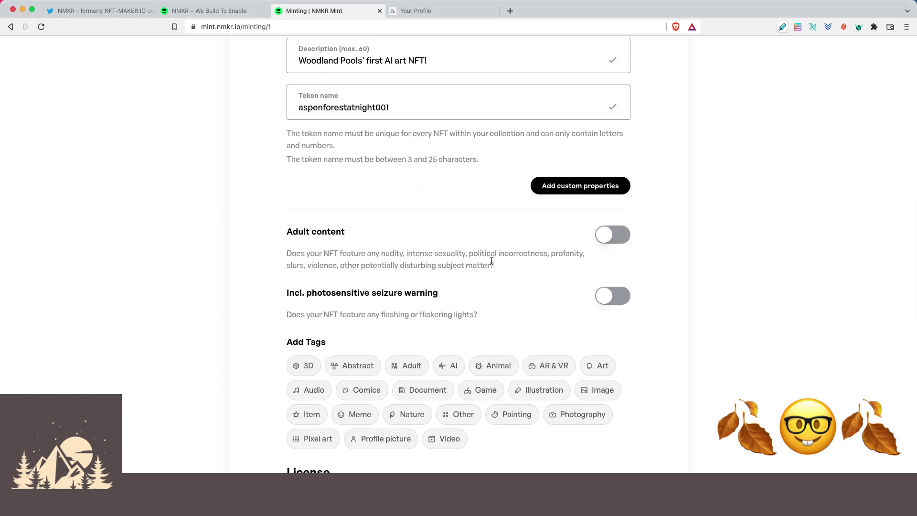
scroll(479, 290, "down", 1)
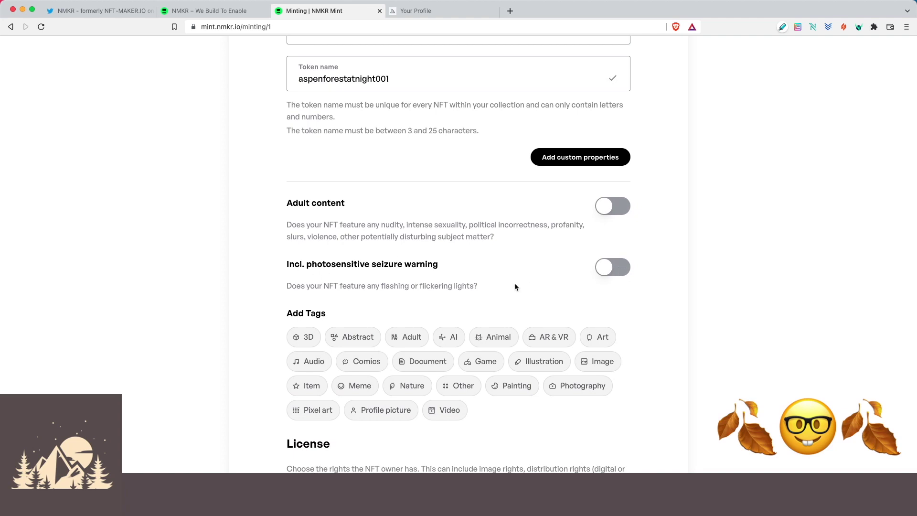
scroll(515, 284, "down", 1)
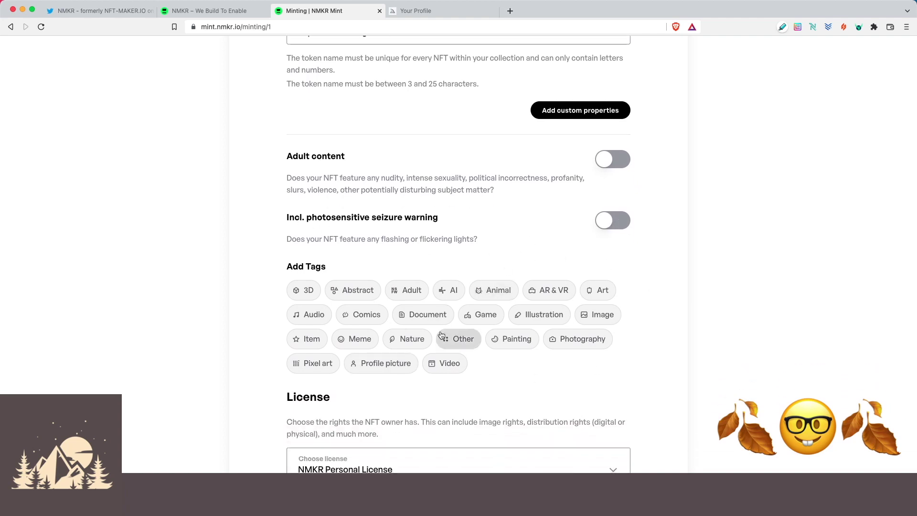
left_click(409, 340)
scroll(525, 310, "down", 1)
left_click(602, 283)
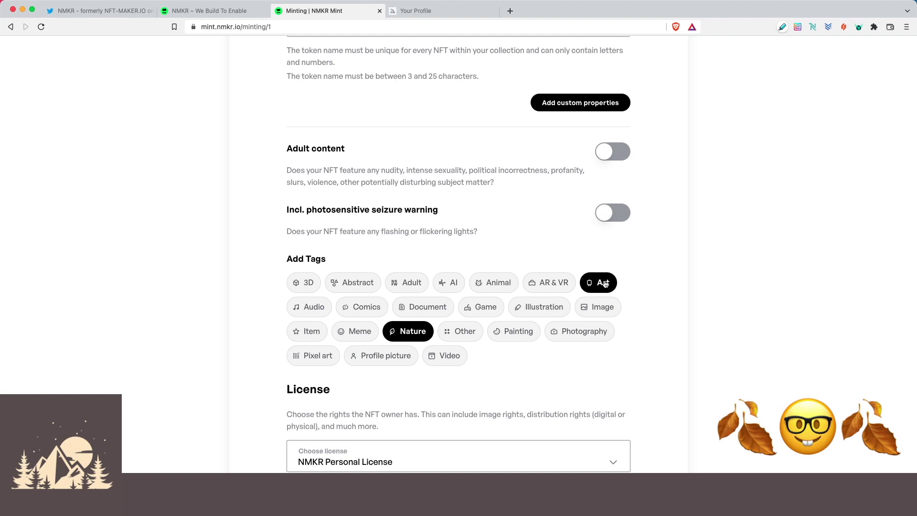
left_click(512, 336)
scroll(681, 292, "down", 3)
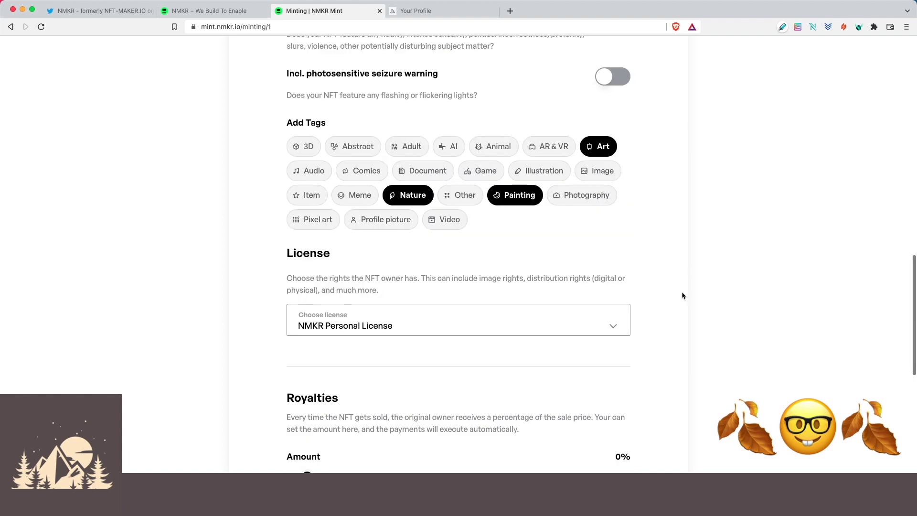
Choose the NMKR Personal License for the NFT
left_click(503, 323)
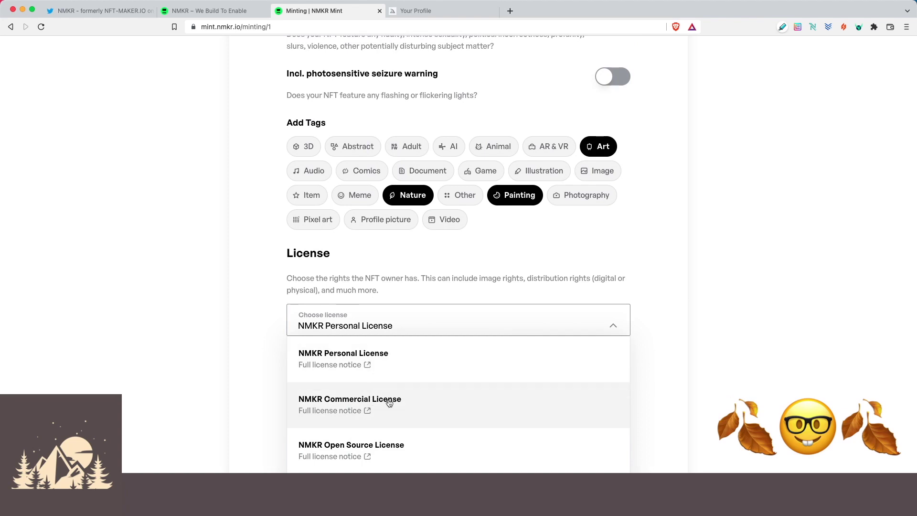
left_click(412, 361)
scroll(660, 390, "down", 2)
scroll(674, 388, "down", 8)
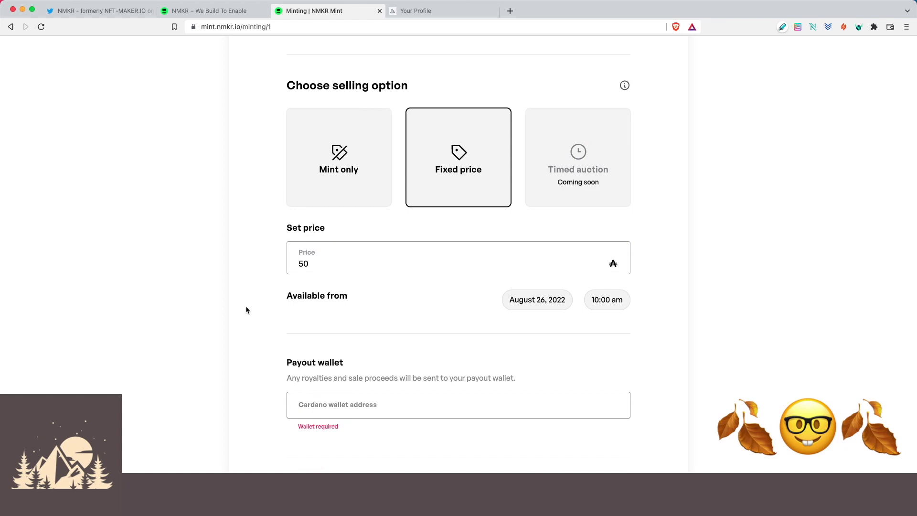
Settle on Mint only rather than Fixed price and continue to the point-of-no-return confirmation
left_click(316, 155)
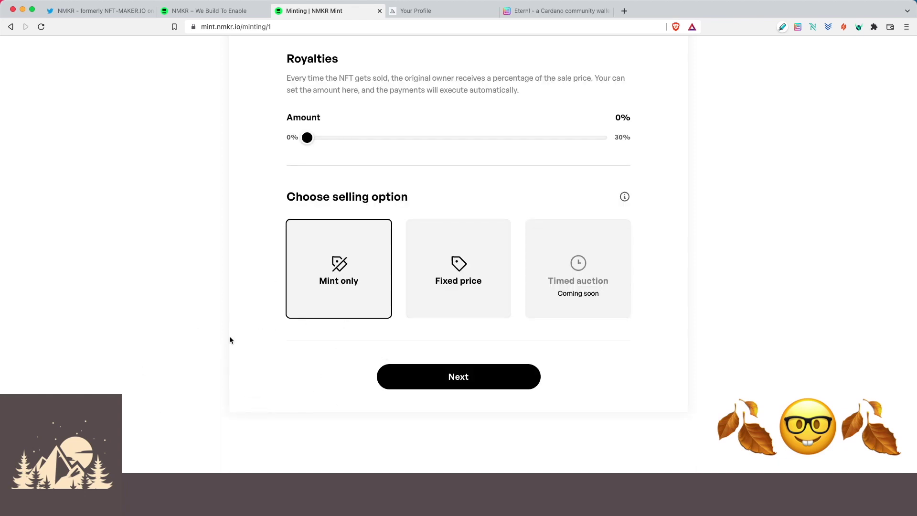
left_click(448, 283)
scroll(448, 279, "down", 2)
left_click(352, 225)
left_click(444, 384)
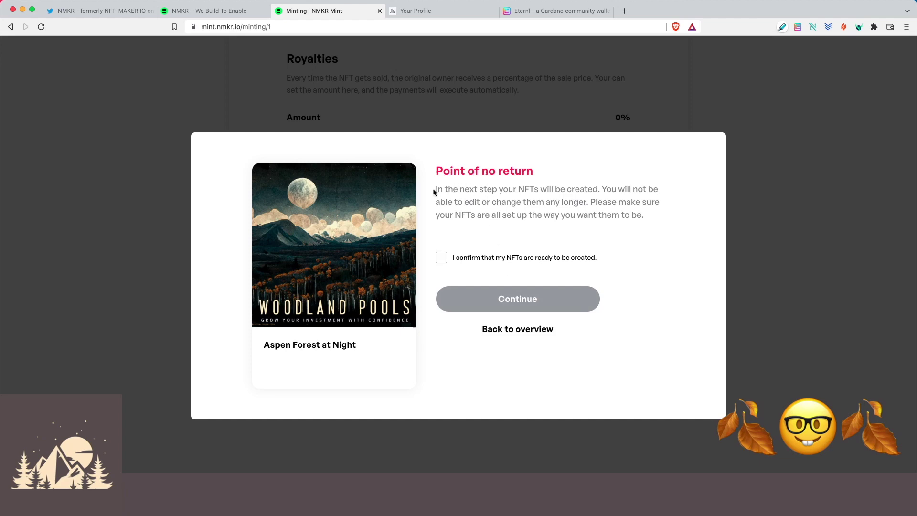
Read the point-of-no-return warning, confirm the NFTs are ready, and create the NFT
left_click_drag(436, 192, 653, 234)
left_click(653, 237)
left_click(441, 258)
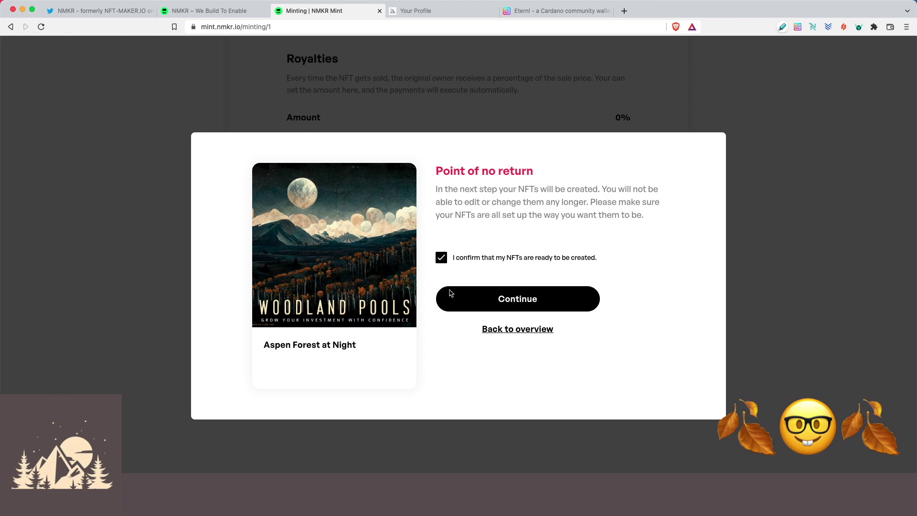
left_click(507, 303)
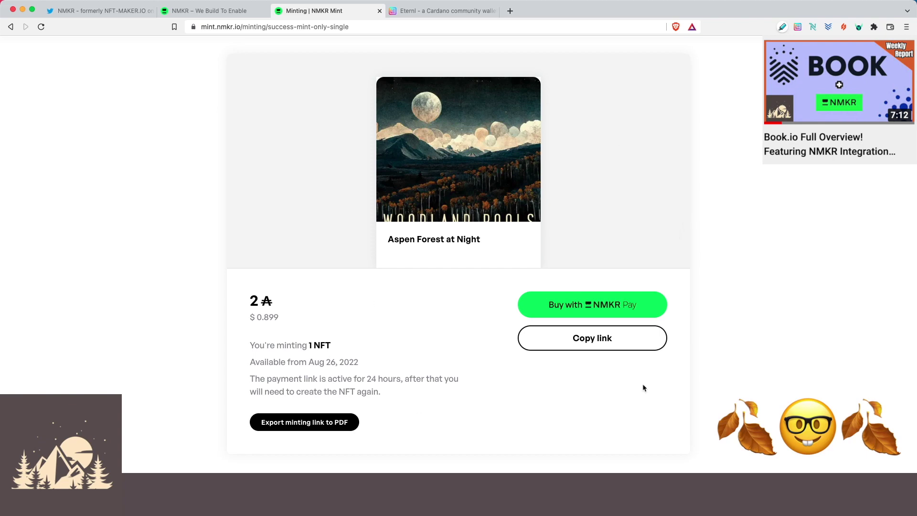
Open the NMKR Pay checkout for the 2 ₳ Aspen Forest at Night order
left_click(613, 309)
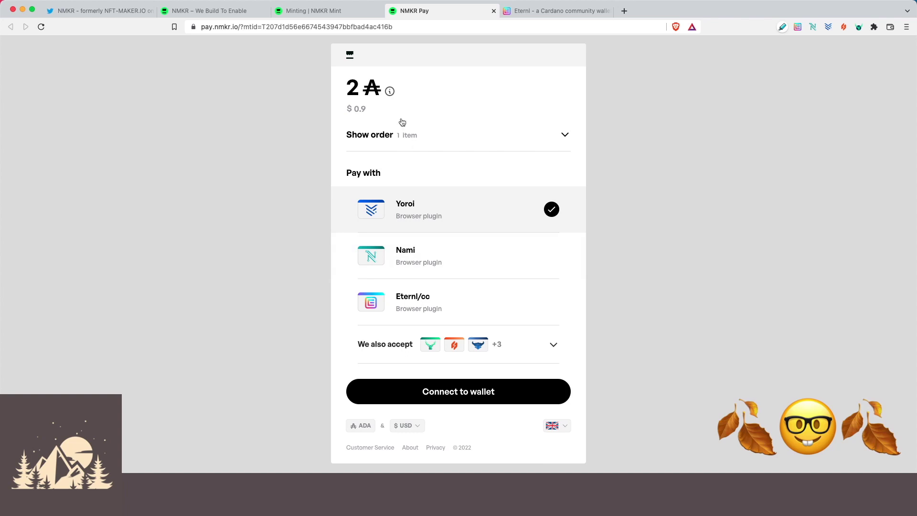
Place the 2 ADA order paid with Eternl/cc, accepting the terms and passing hCaptcha
left_click(430, 303)
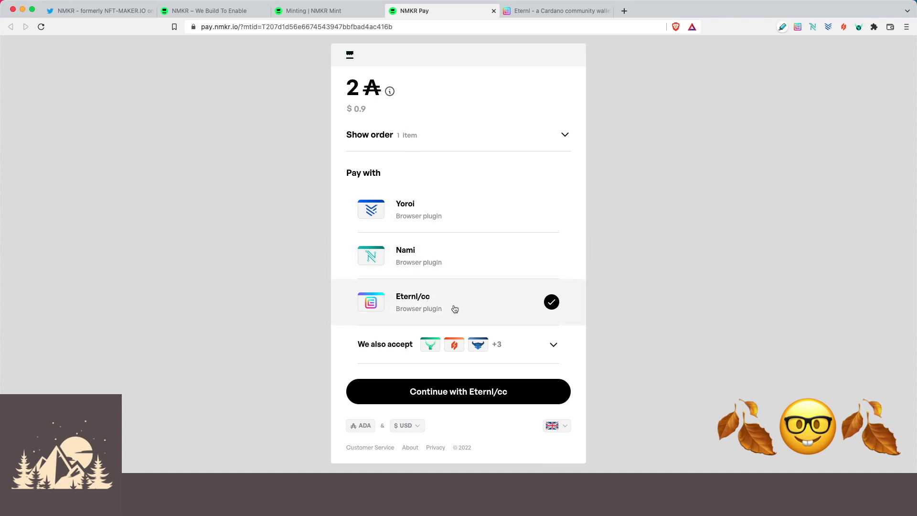
left_click(457, 392)
left_click(353, 193)
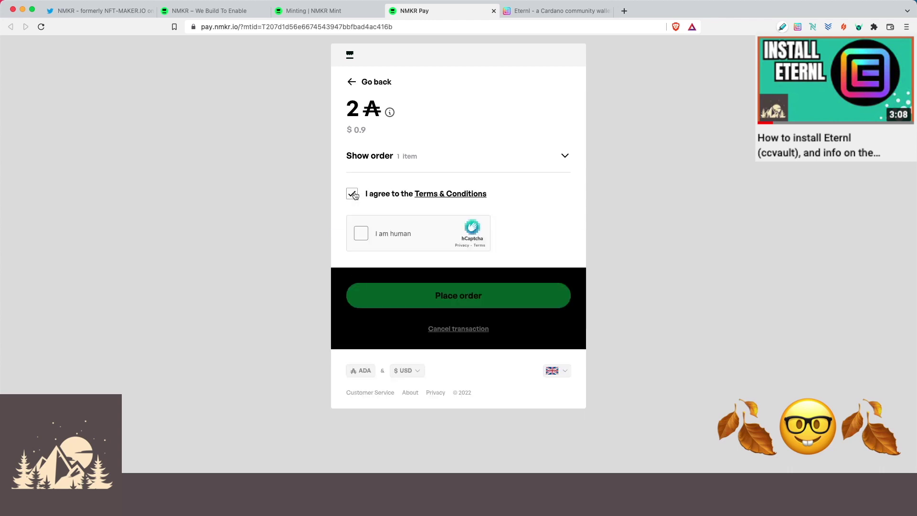
left_click(361, 234)
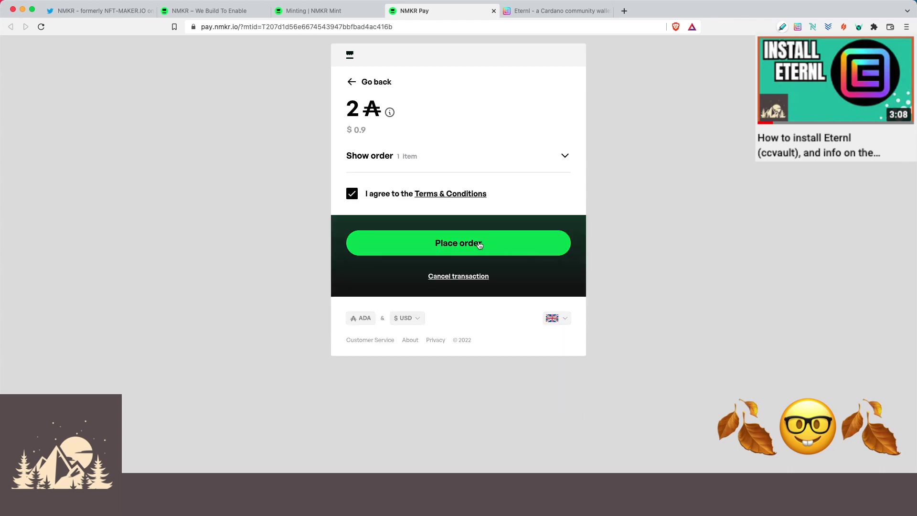
left_click(477, 243)
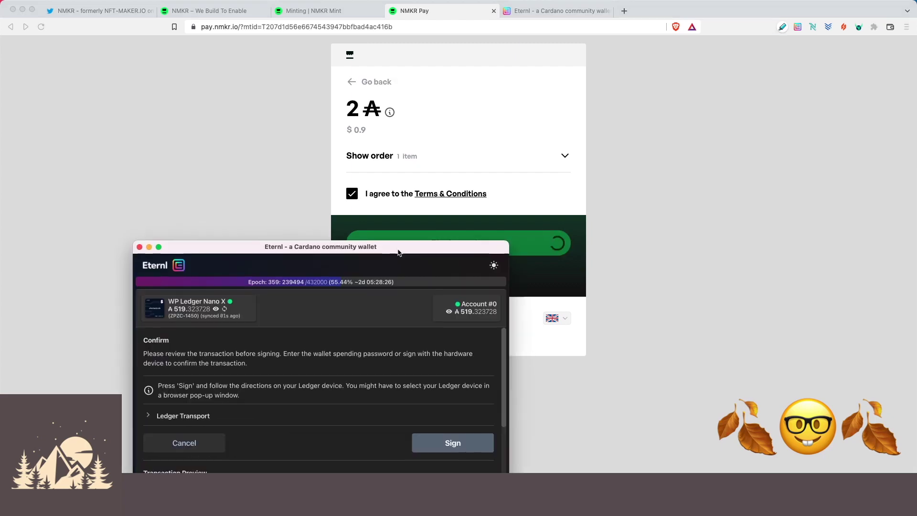
Move the Eternl signing window up and scroll through its Transaction Preview
left_click_drag(374, 253, 374, 84)
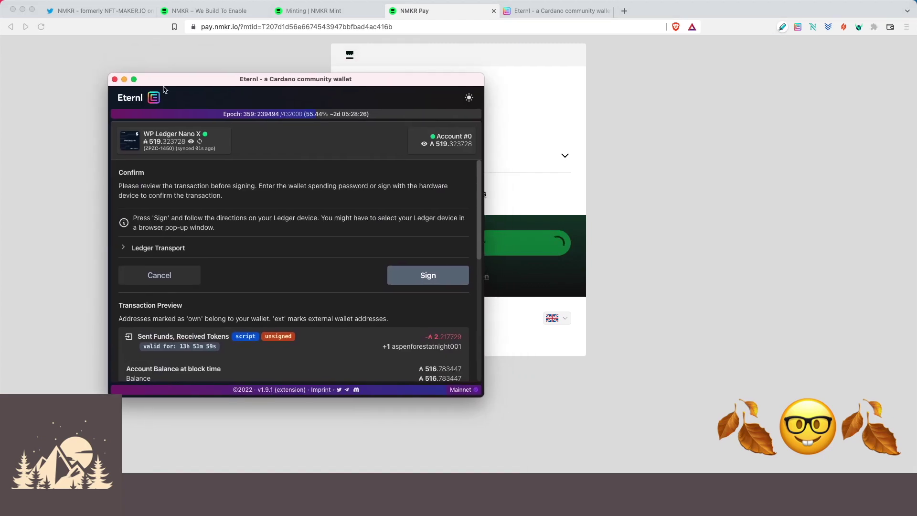
scroll(260, 285, "down", 2)
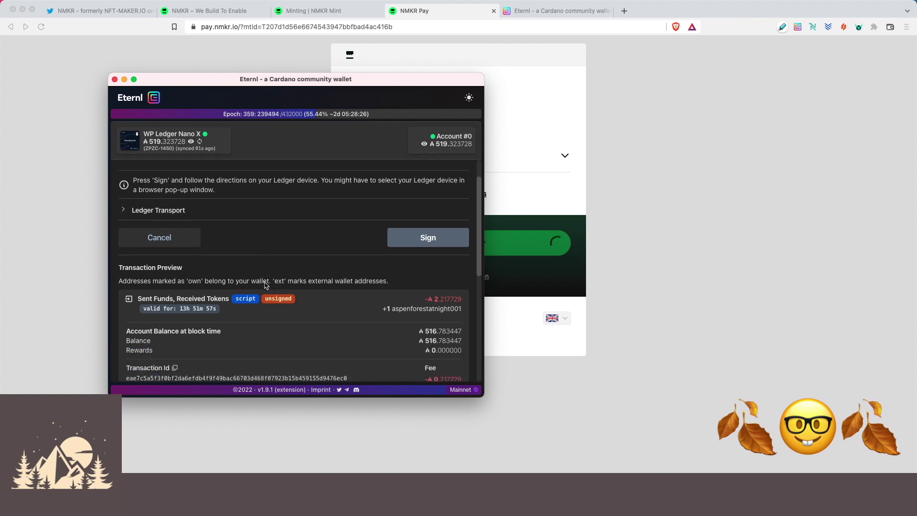
scroll(327, 264, "up", 2)
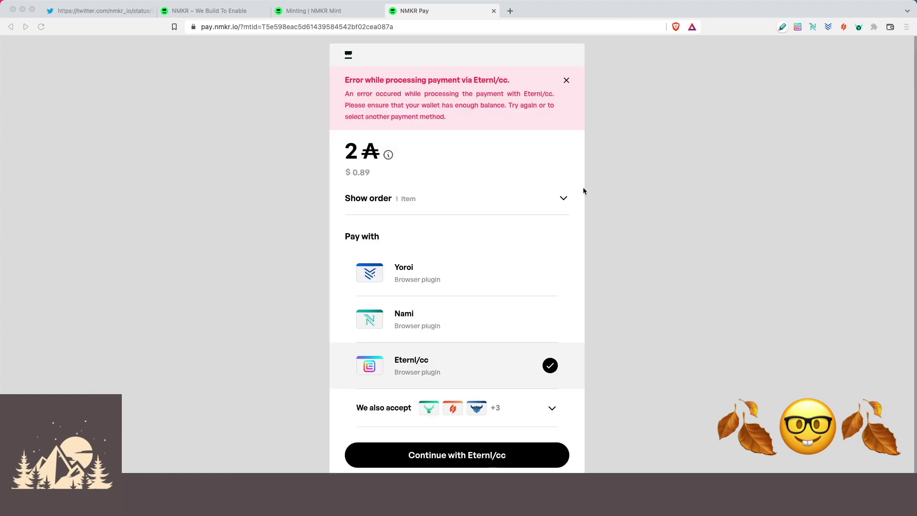
Highlight the Eternl/cc payment error title, then pick Nami as the paying wallet
left_click(345, 80)
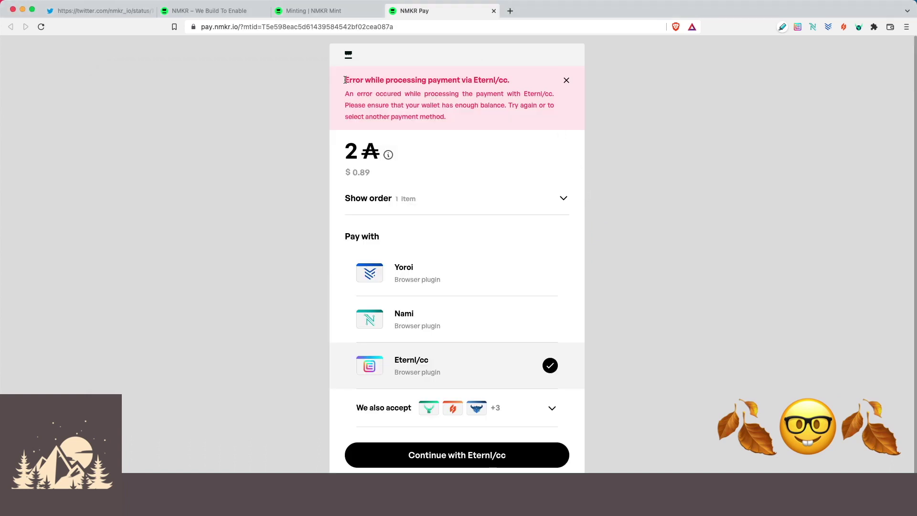
left_click_drag(345, 80, 510, 81)
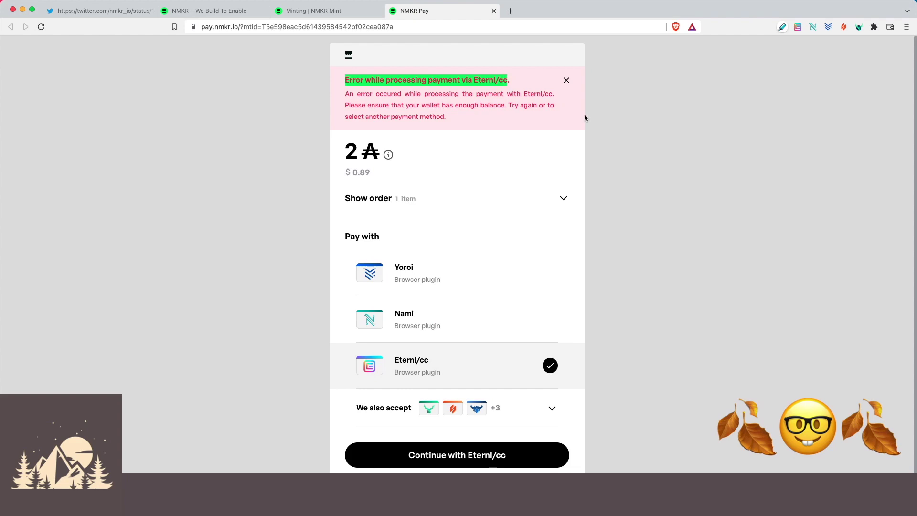
left_click(599, 119)
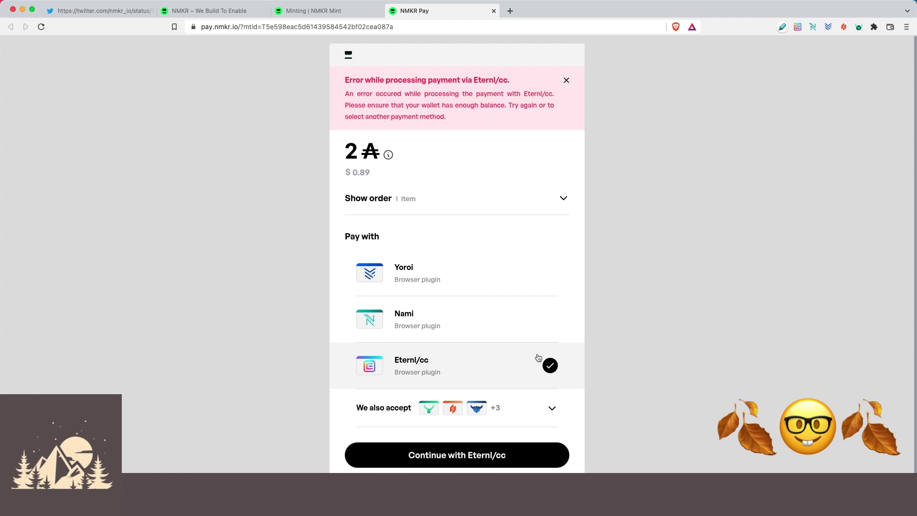
left_click(449, 323)
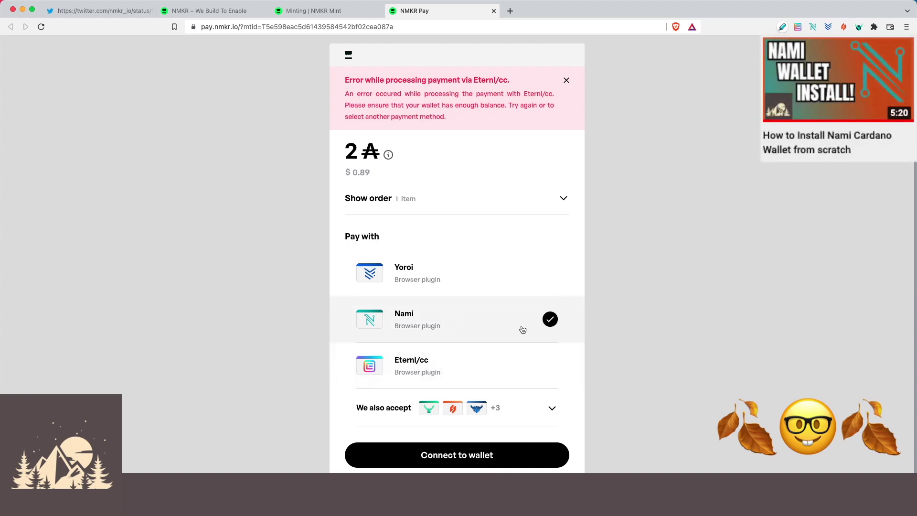
Connect Nami, accept the terms, place the order and sign the 2.214385 ADA payment
left_click(458, 462)
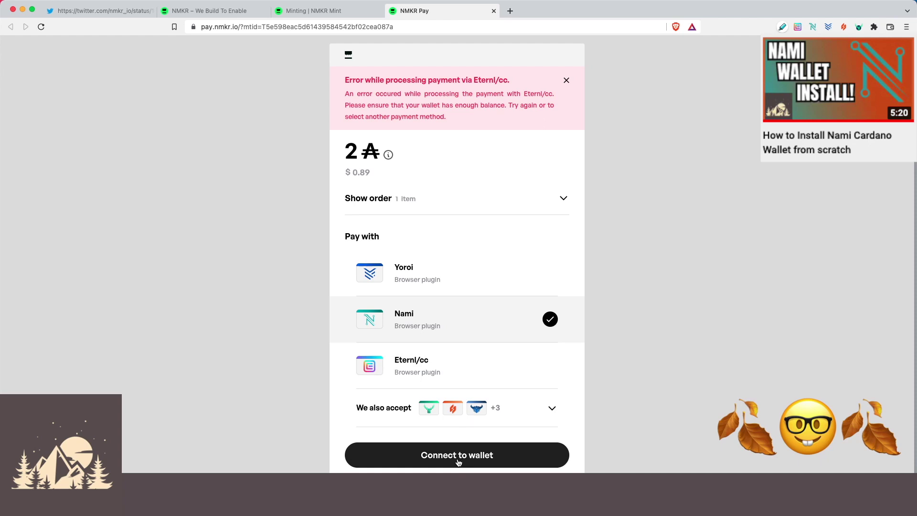
left_click(504, 270)
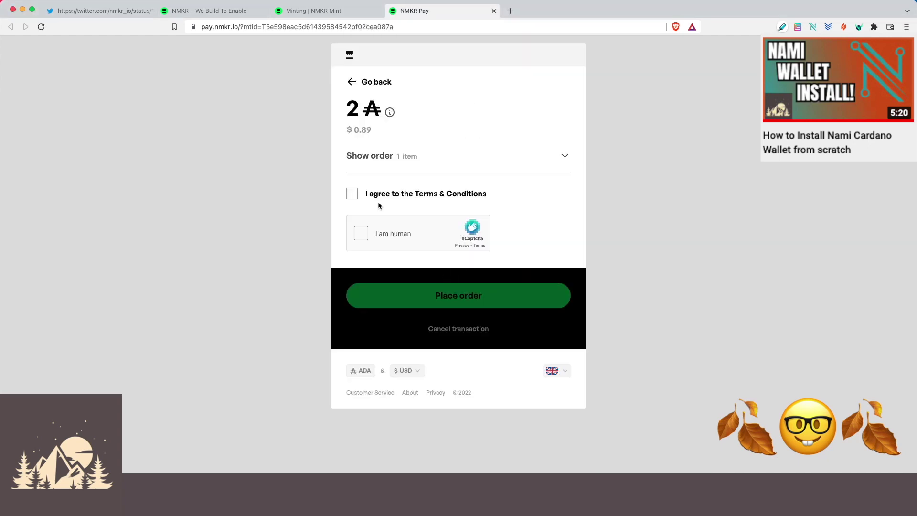
left_click(353, 194)
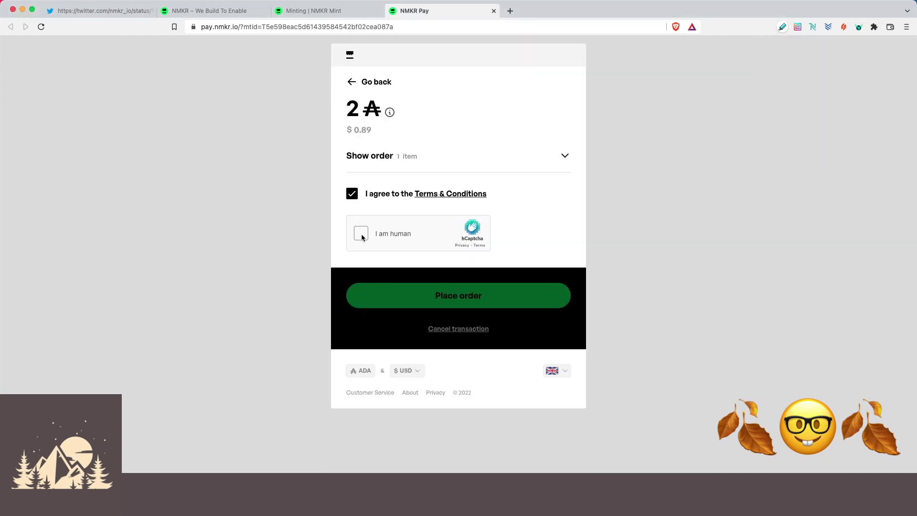
left_click(504, 248)
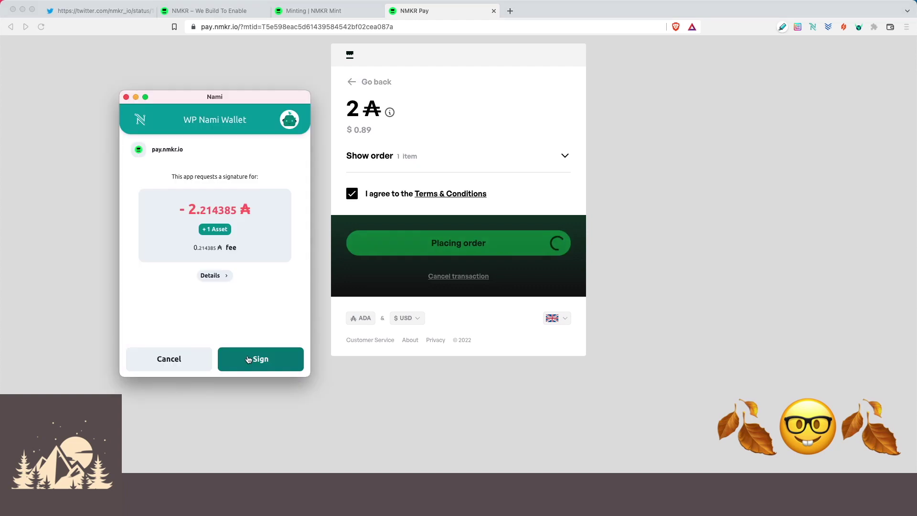
left_click(248, 360)
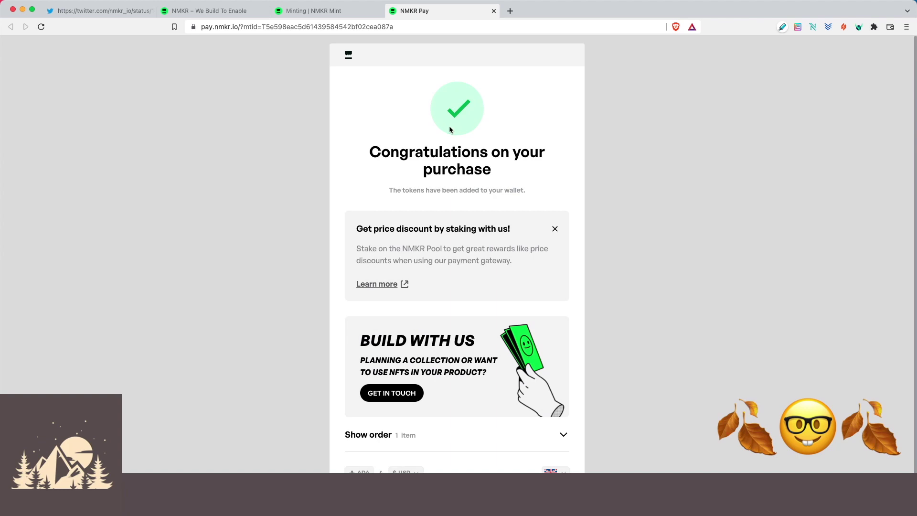
View Aspen Forest at Night in Nami's NFTs, close the payment tab and choose Single NFT
left_click(812, 27)
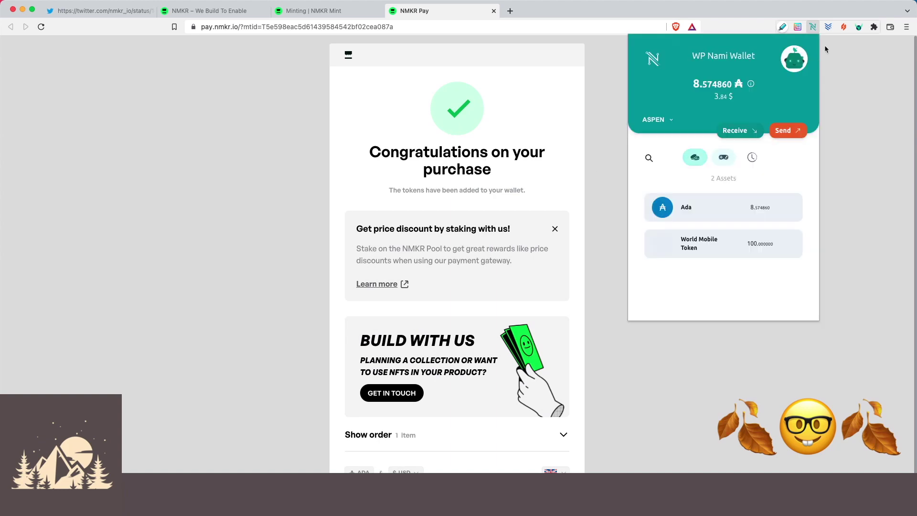
left_click(724, 159)
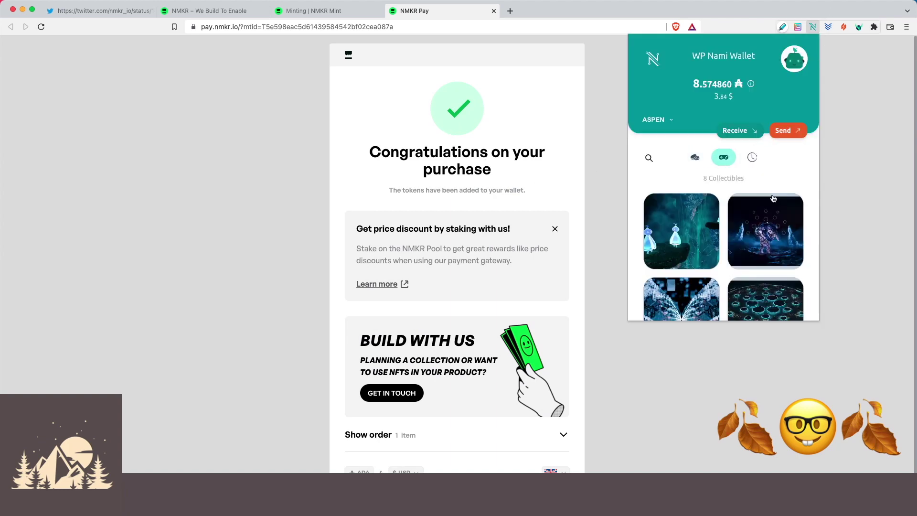
scroll(755, 215, "down", 5)
left_click(774, 281)
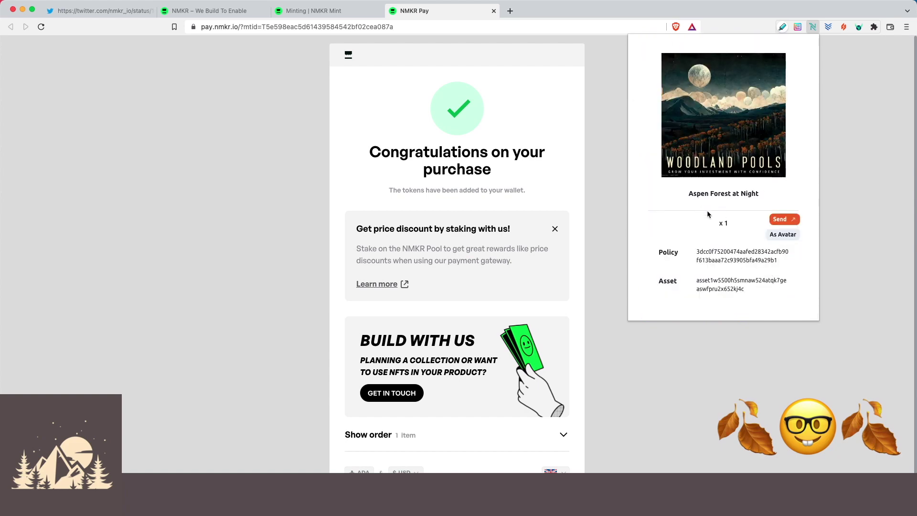
key("super+w")
left_click(314, 193)
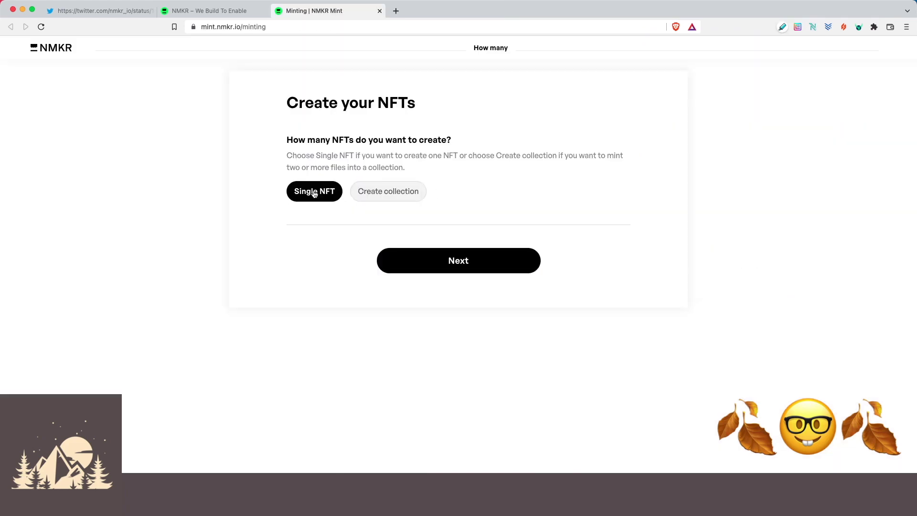
Continue to the single NFT form and add Aspen Forest on the Lake.jpeg as its file
left_click(426, 266)
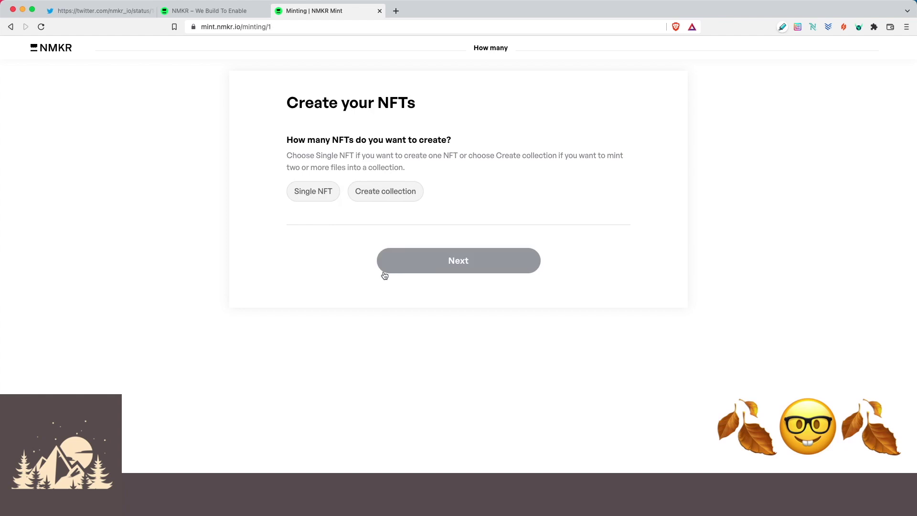
scroll(253, 297, "down", 1)
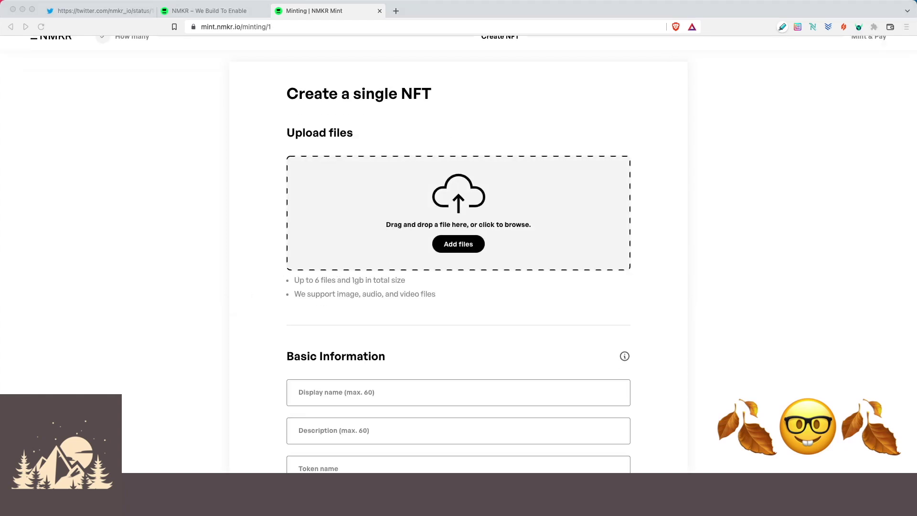
left_click_drag(388, 426, 430, 229)
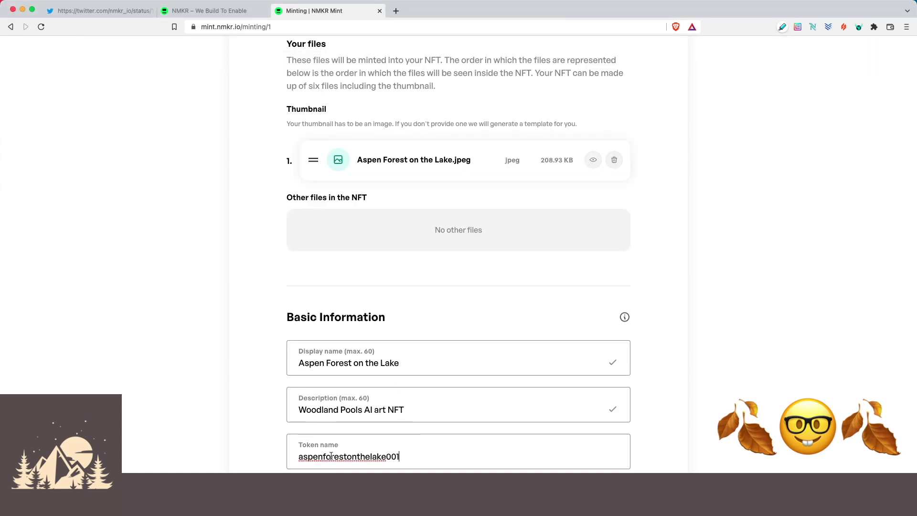
Choose the Nature, Painting and Art tags, then scroll down the rest of the form
scroll(344, 453, "down", 3)
scroll(331, 458, "down", 9)
left_click(408, 289)
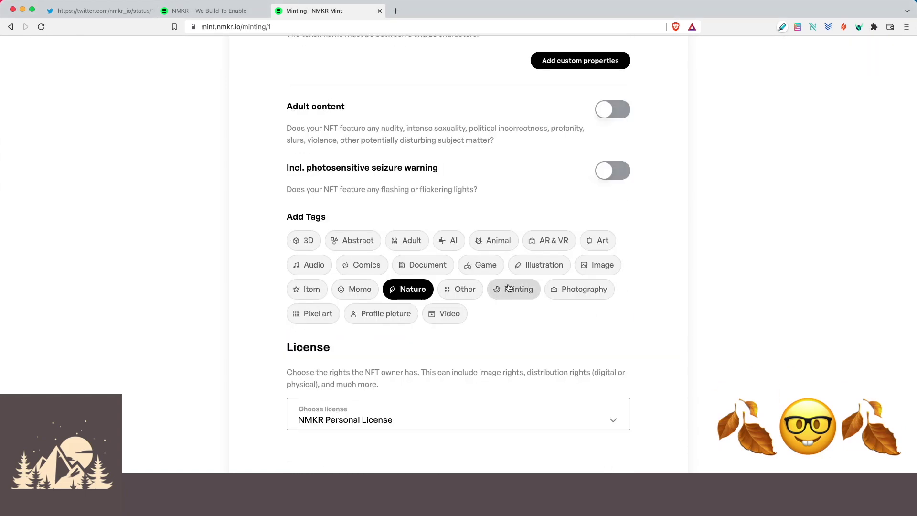
left_click(526, 290)
left_click(597, 241)
scroll(408, 226, "down", 6)
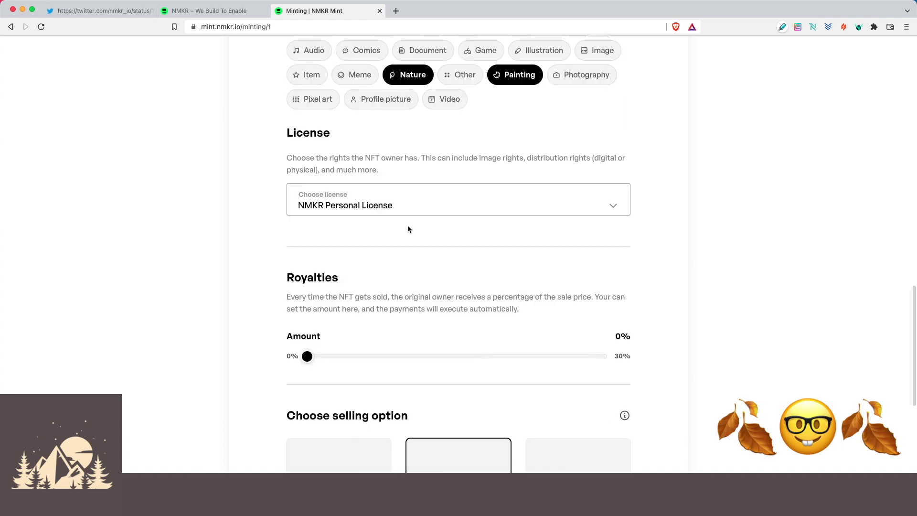
scroll(406, 296, "down", 5)
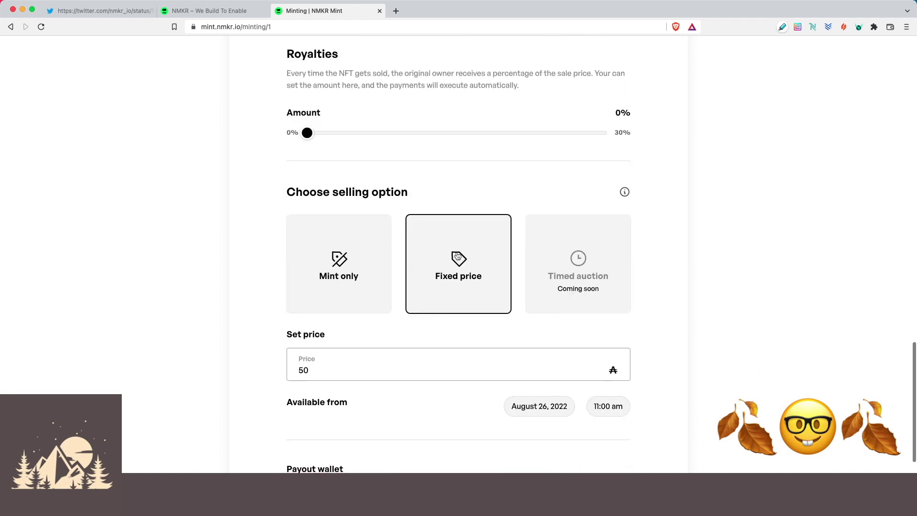
scroll(382, 310, "down", 2)
scroll(343, 296, "down", 1)
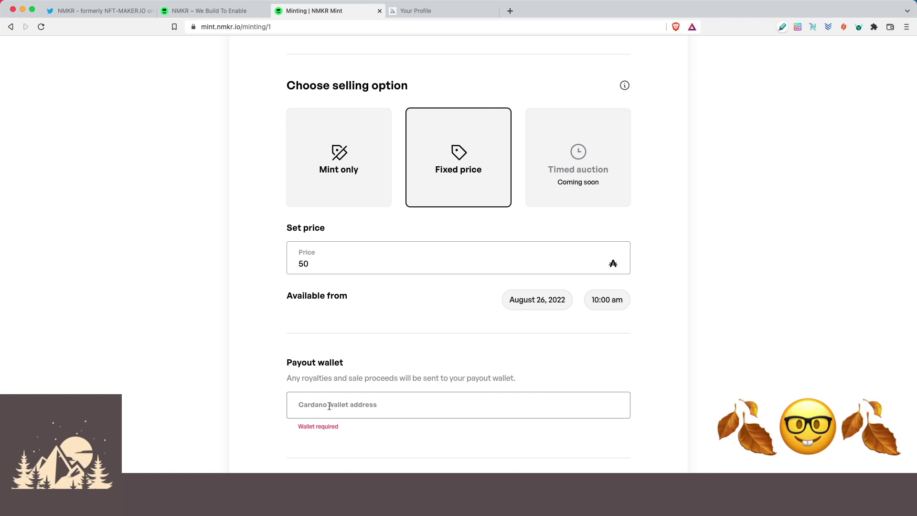
scroll(329, 406, "up", 7)
left_click_drag(287, 247, 546, 266)
left_click(264, 247)
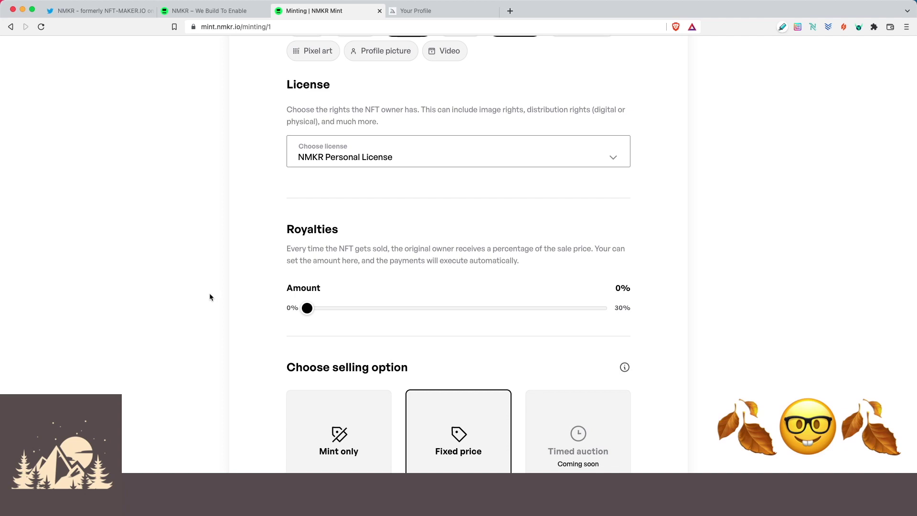
scroll(205, 297, "down", 6)
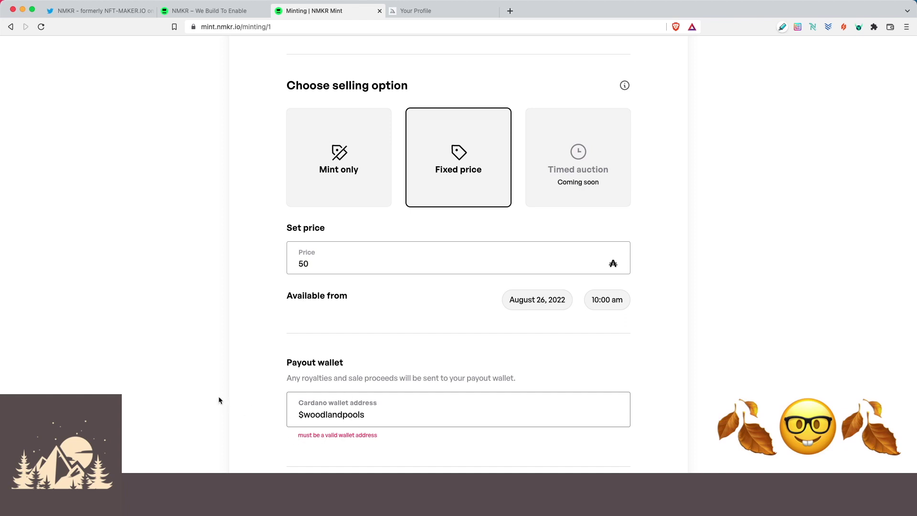
triple_click(381, 410)
key("BackSpace")
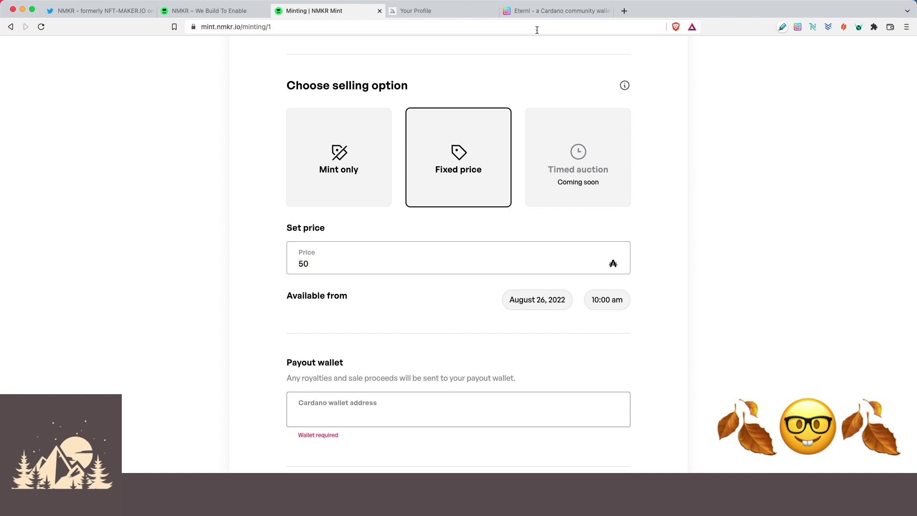
Paste Eternl's receive address into the Payout wallet field and submit the NFT form
left_click(536, 12)
left_click(666, 172)
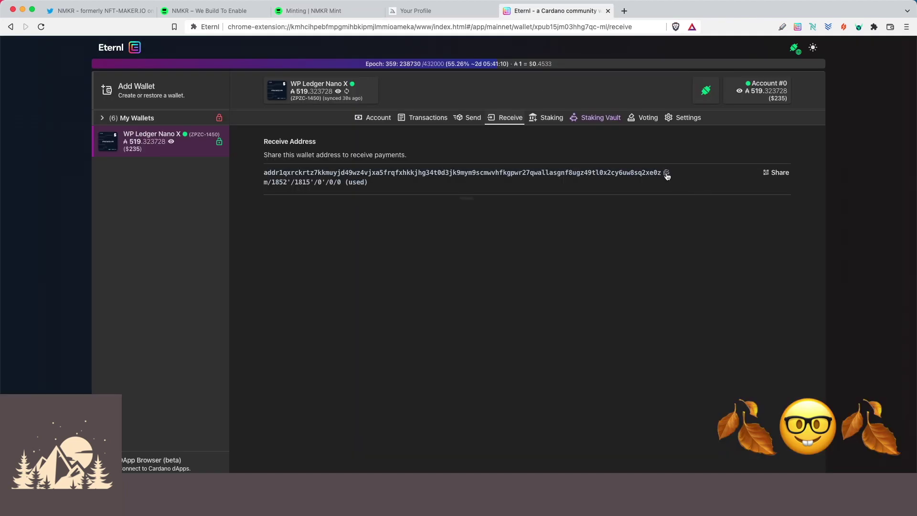
left_click(319, 10)
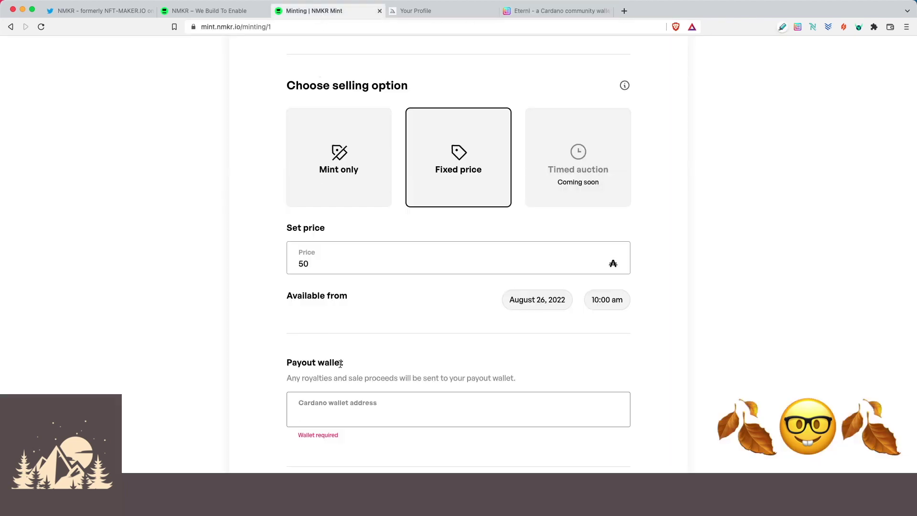
key("super+v")
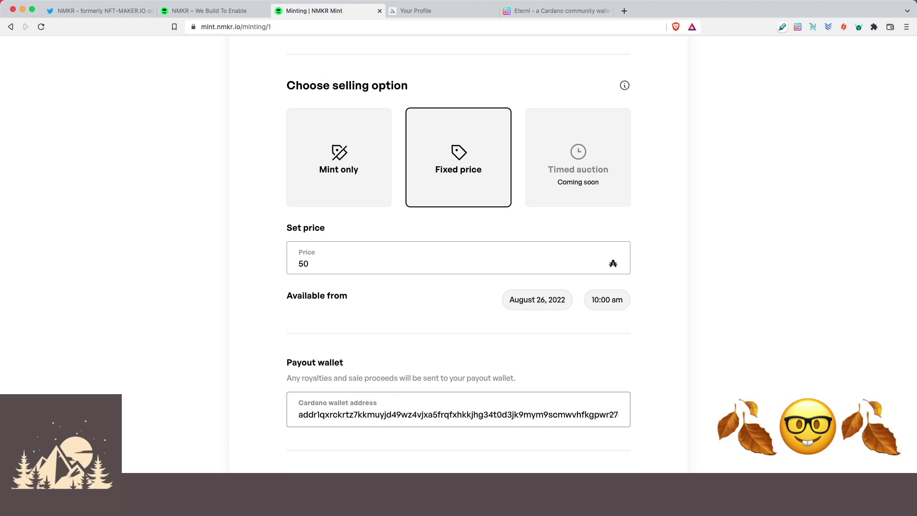
key("Return")
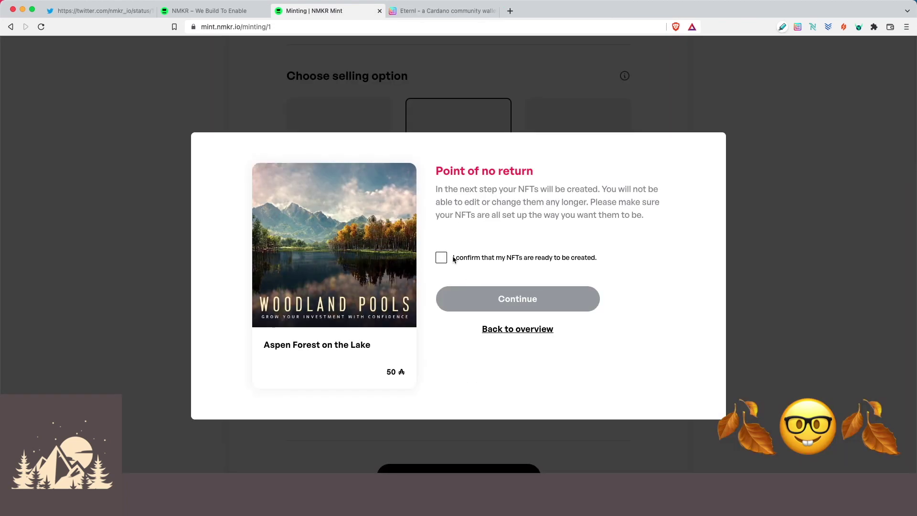
Tick 'I confirm' and continue to create the Aspen Forest on the Lake NFT
left_click(452, 259)
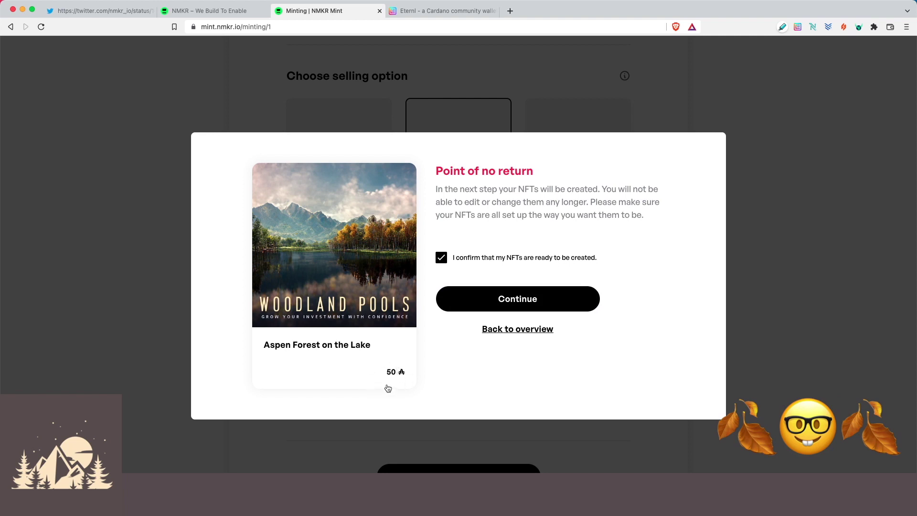
left_click(502, 302)
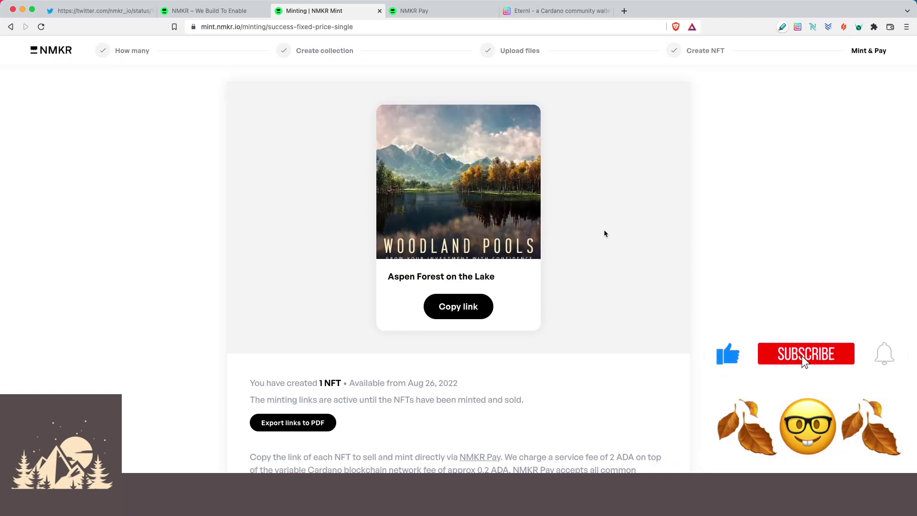
Copy the Aspen Forest on the Lake sale link and bring up its 50 ADA checkout
scroll(605, 243, "down", 1)
scroll(604, 260, "up", 1)
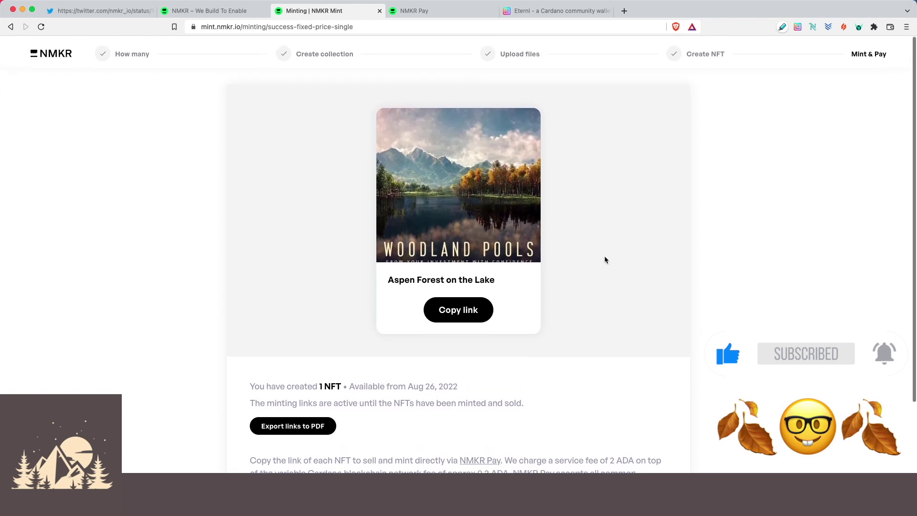
left_click(453, 308)
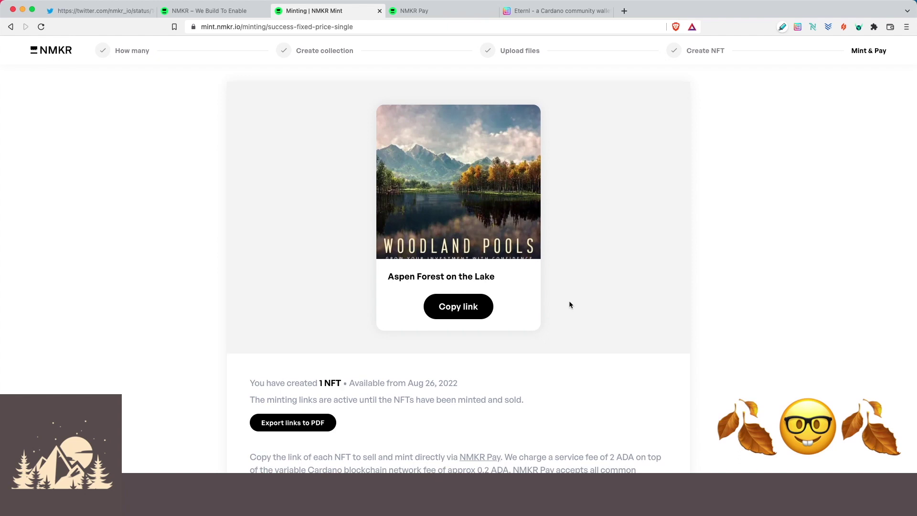
left_click(481, 310)
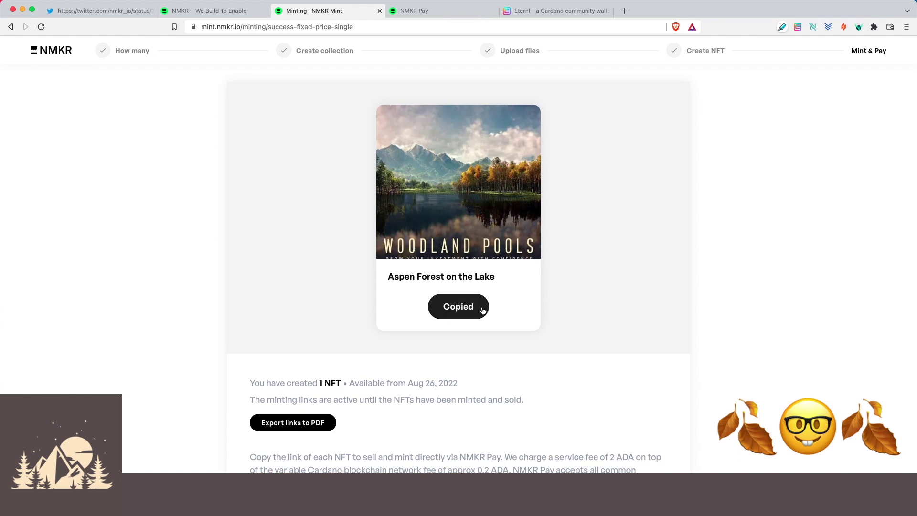
left_click(406, 18)
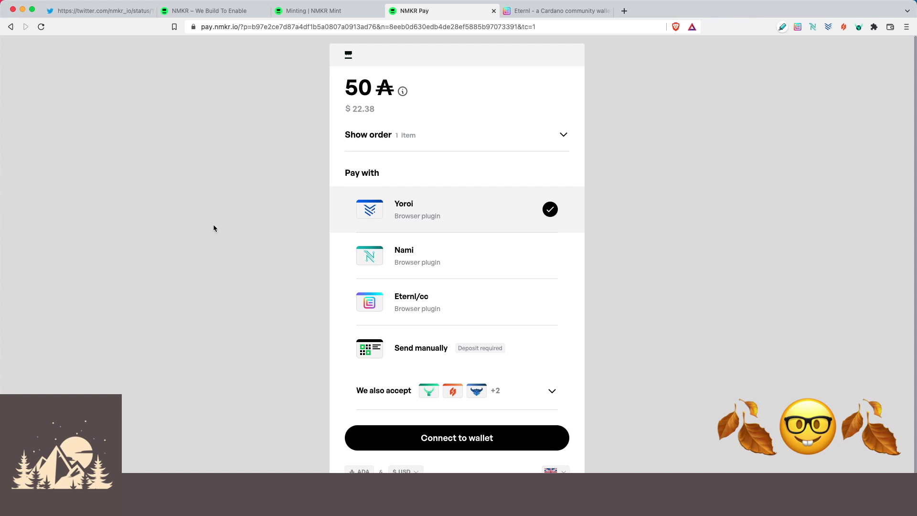
Show the details of the Aspen Forest at Night NFT held in the Nami wallet
left_click(813, 26)
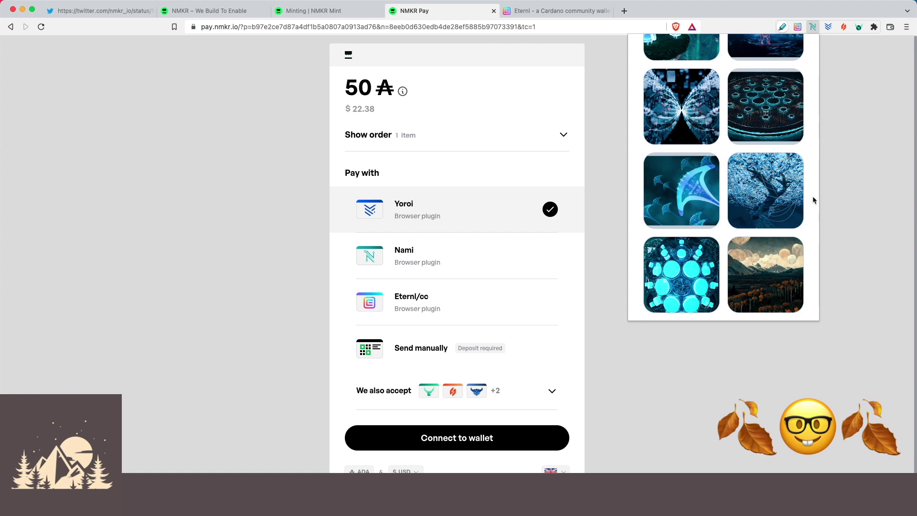
mouse_move(776, 268)
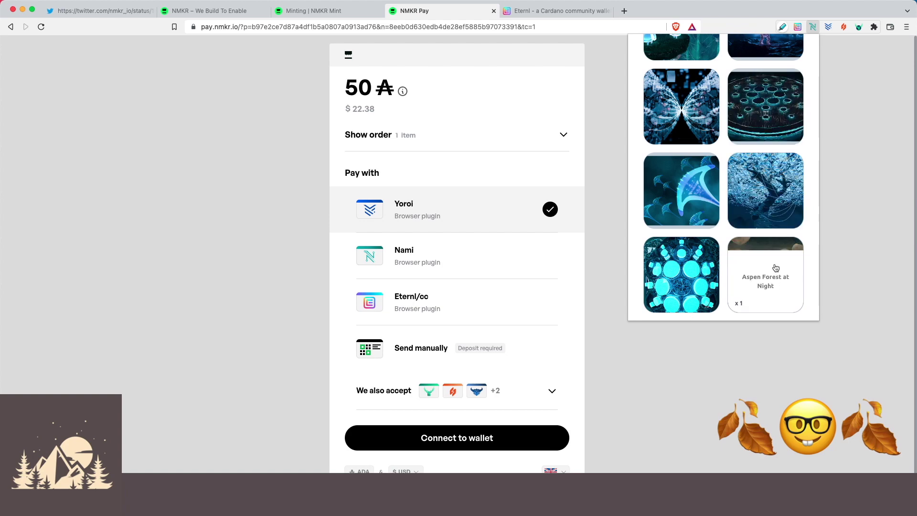
left_click(775, 268)
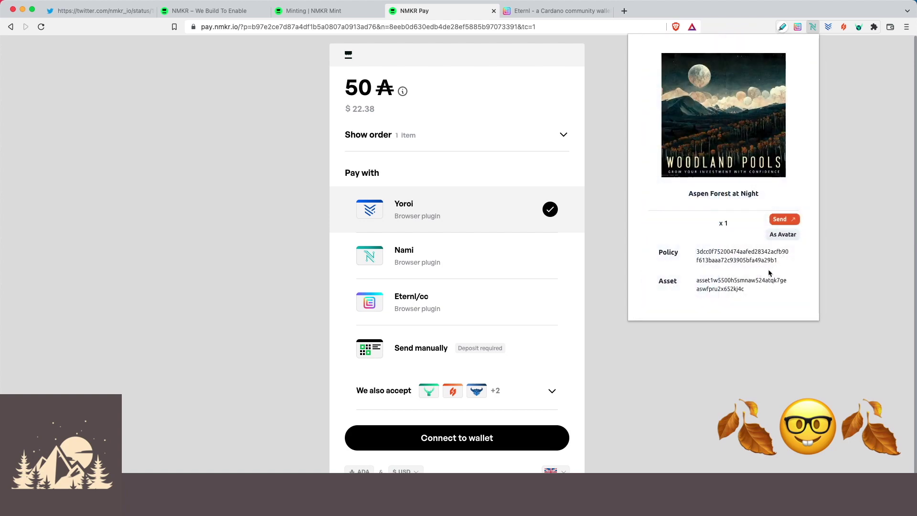